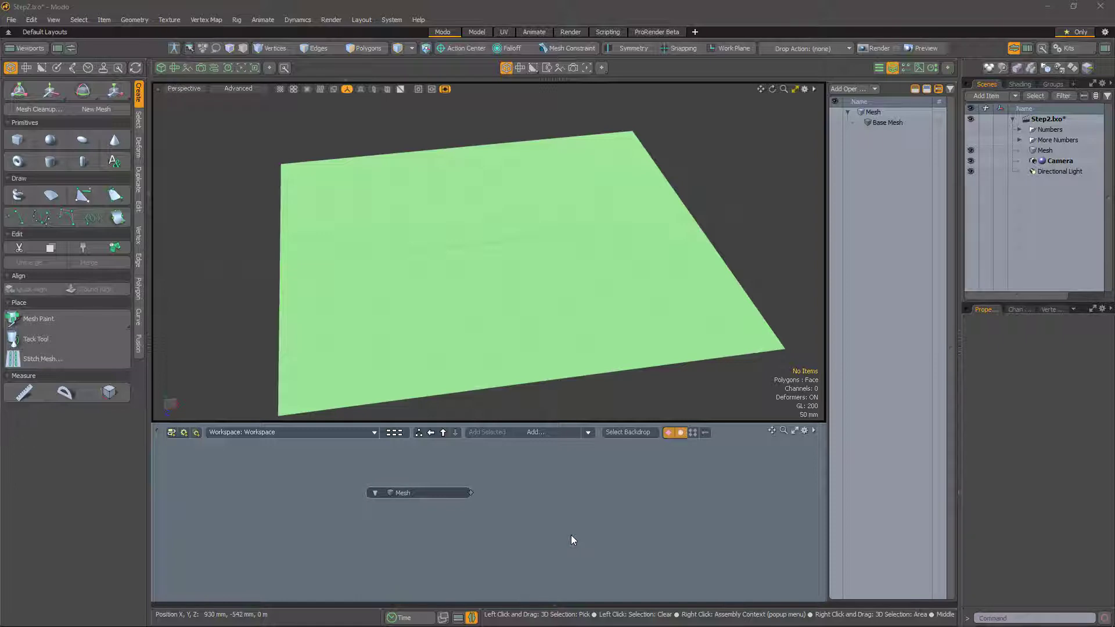
- Add a Replicator node beside the Mesh node and wire Mesh into its Particle Source
left_click(549, 434)
type("repl")
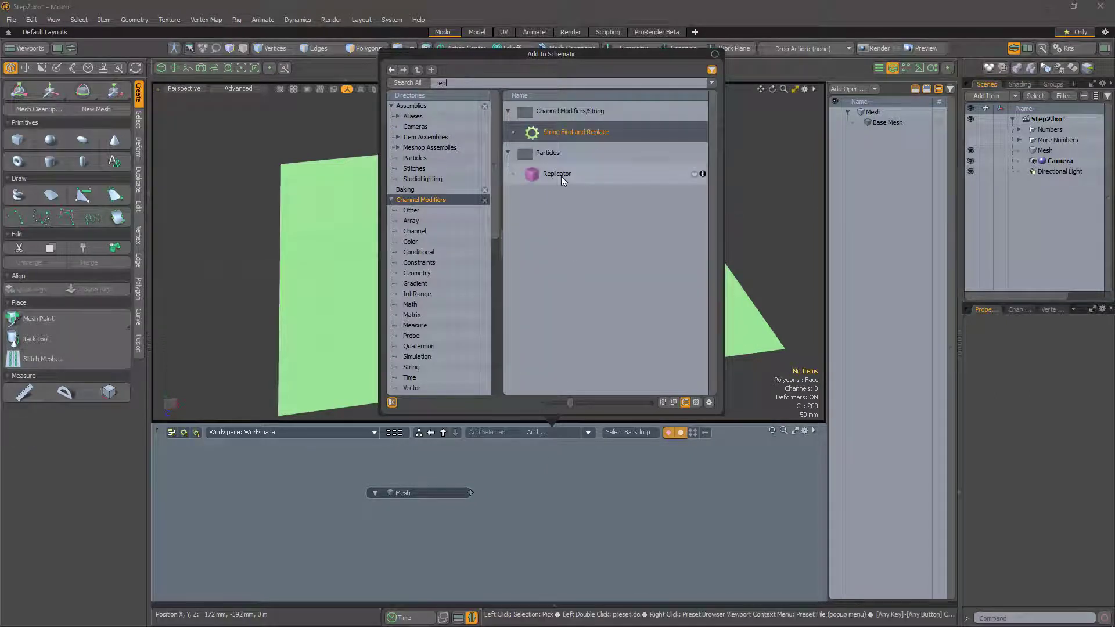
double_click(561, 176)
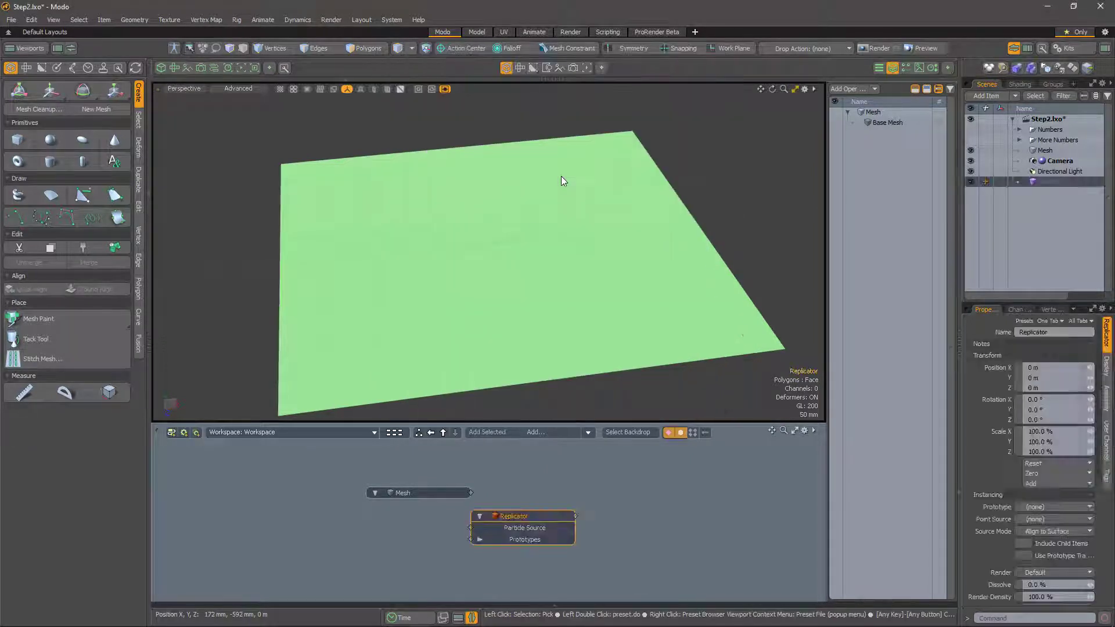
left_click_drag(511, 520, 558, 497)
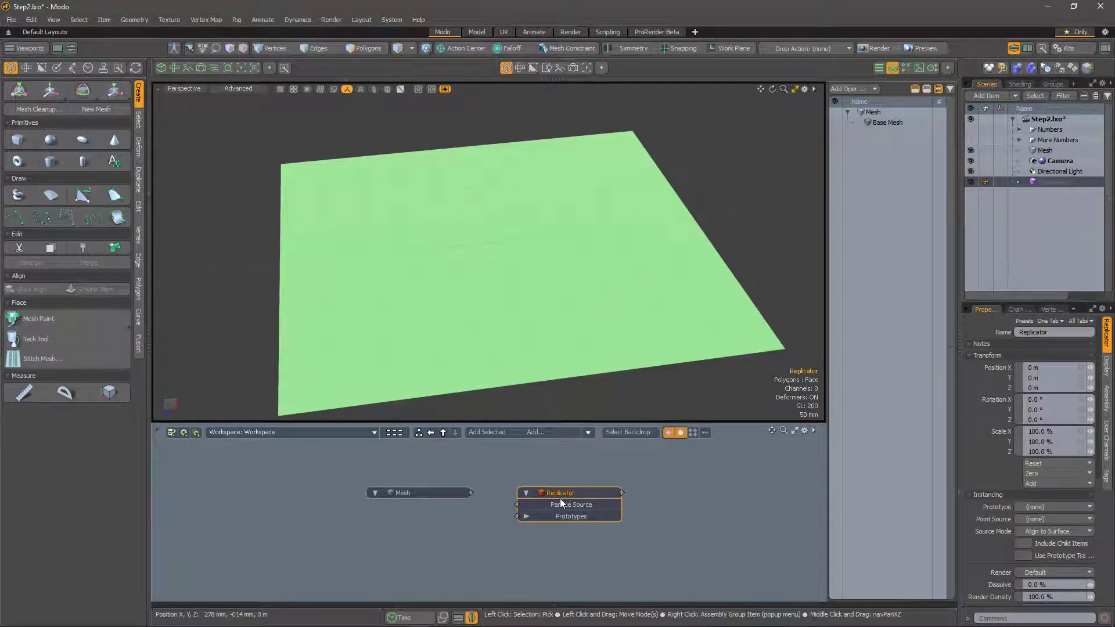
left_click(488, 504)
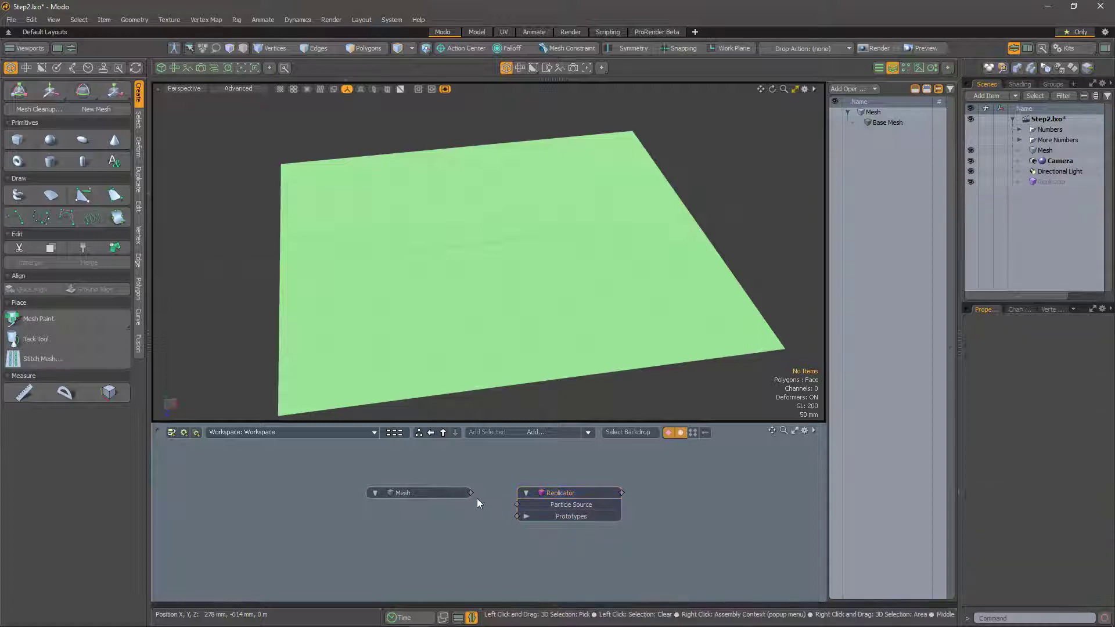
left_click_drag(471, 493, 517, 504)
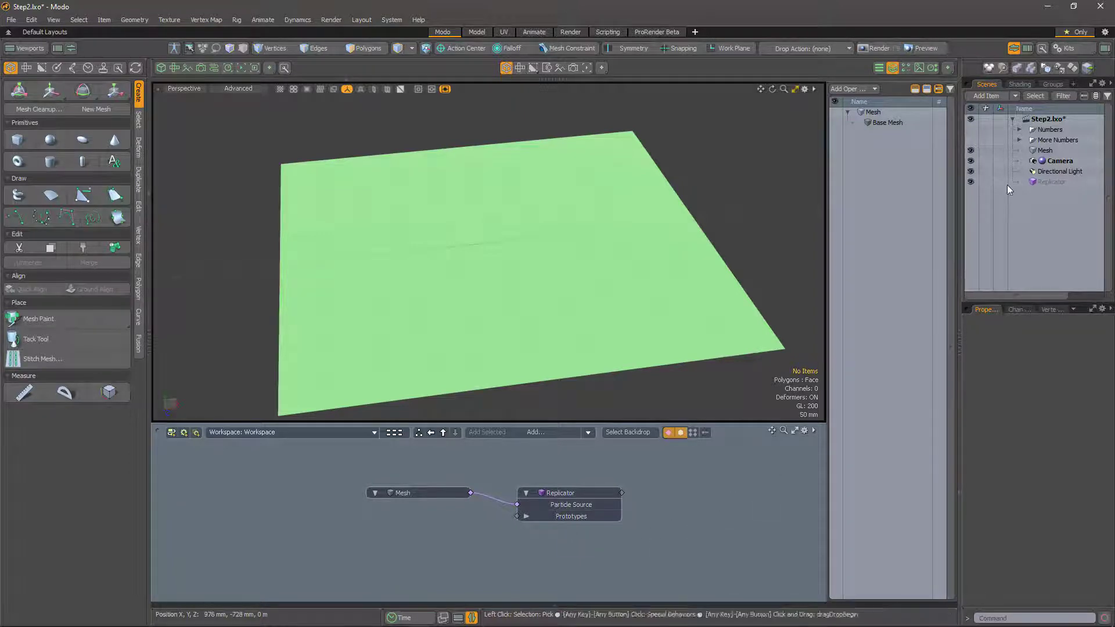
- Bring the None, One, Two and Three items from Numbers into the schematic as nodes
left_click(1019, 129)
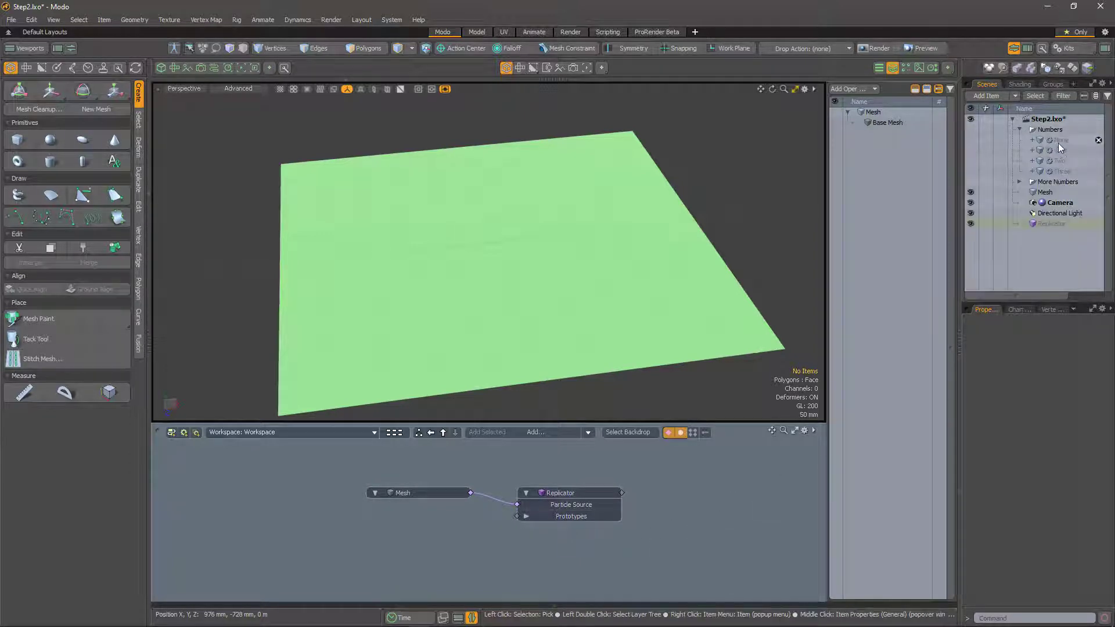
left_click(1058, 141)
left_click(1061, 171, "shift")
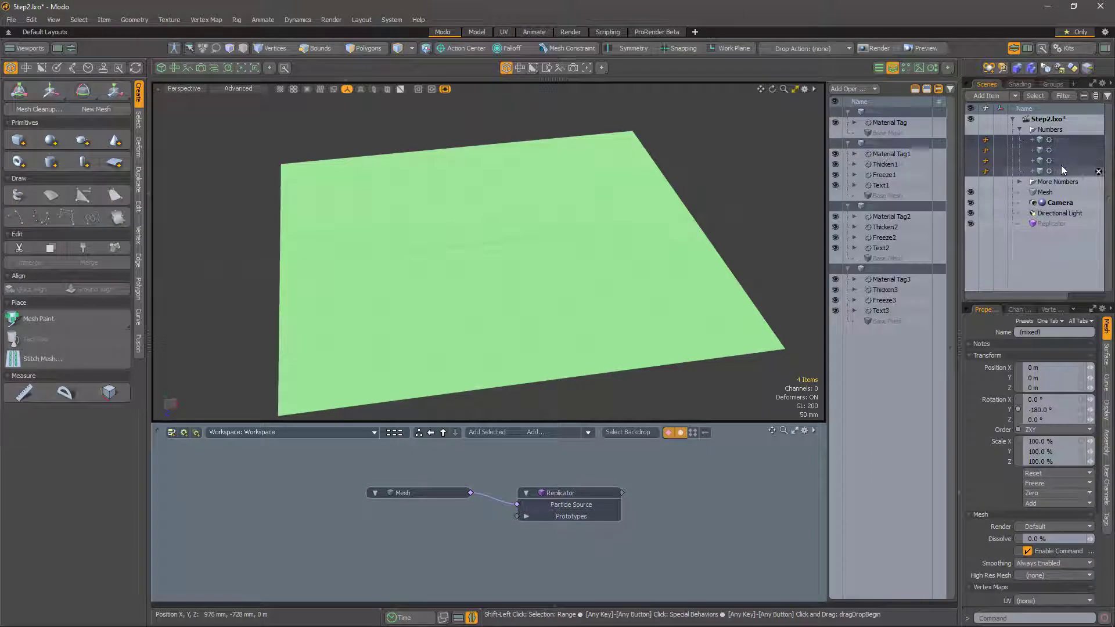
left_click_drag(1057, 140, 546, 533)
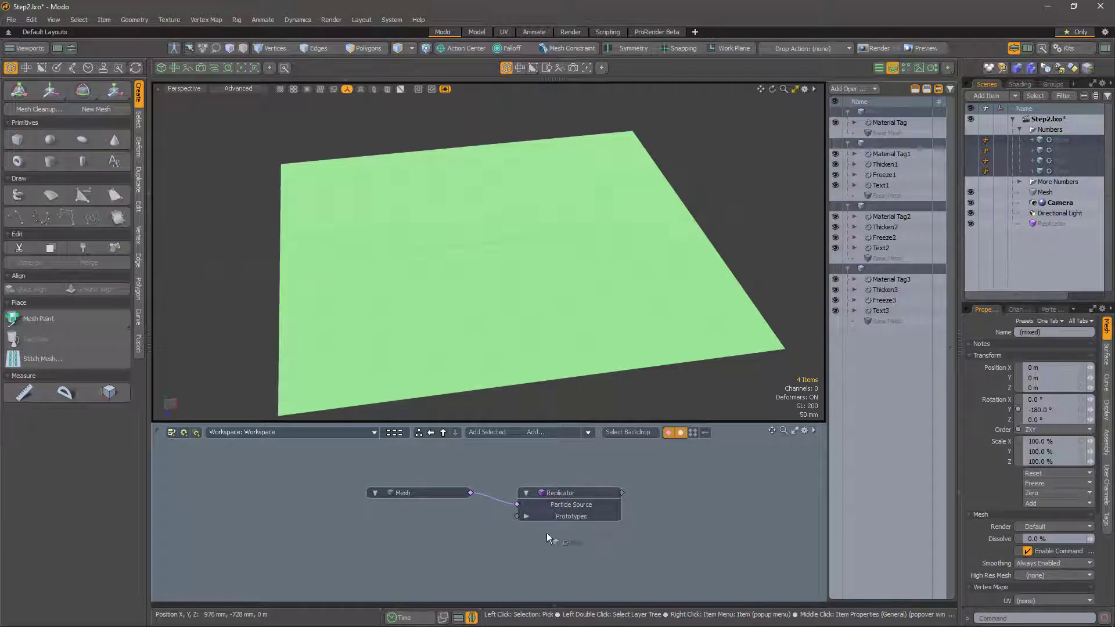
left_click_drag(392, 535, 416, 524)
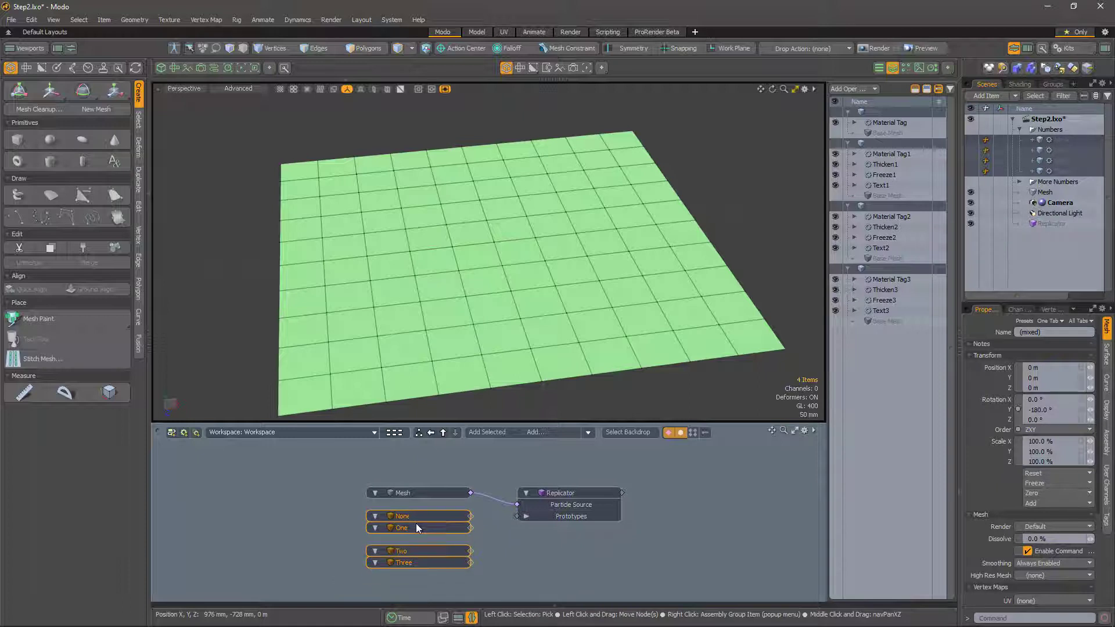
left_click(486, 543)
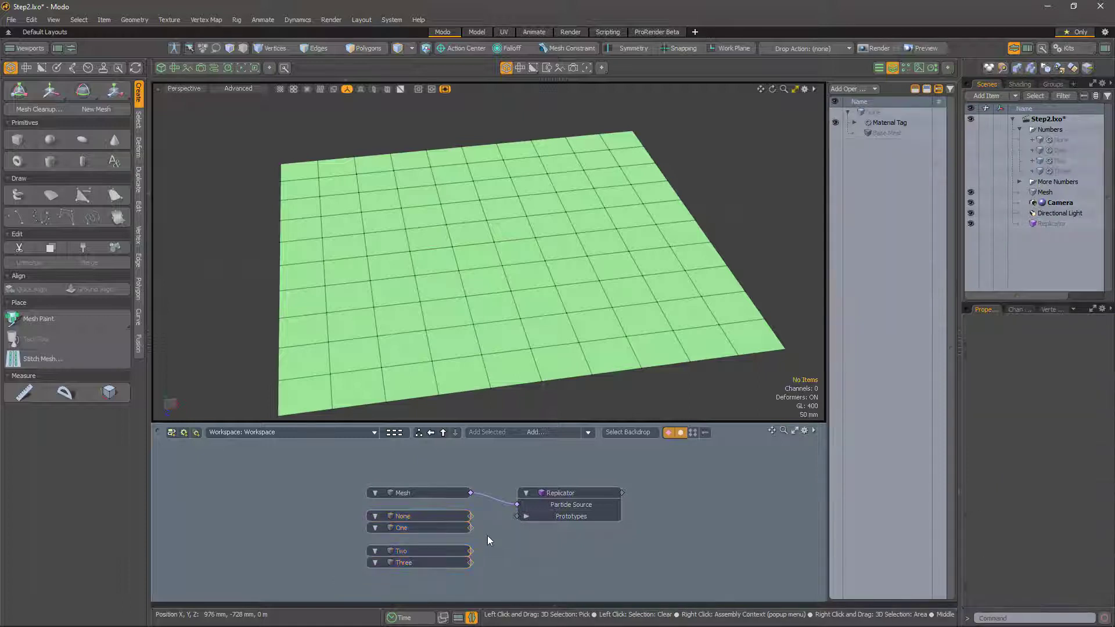
- Wire the number nodes, None through Three, into the Replicator's Prototypes input
left_click(525, 516)
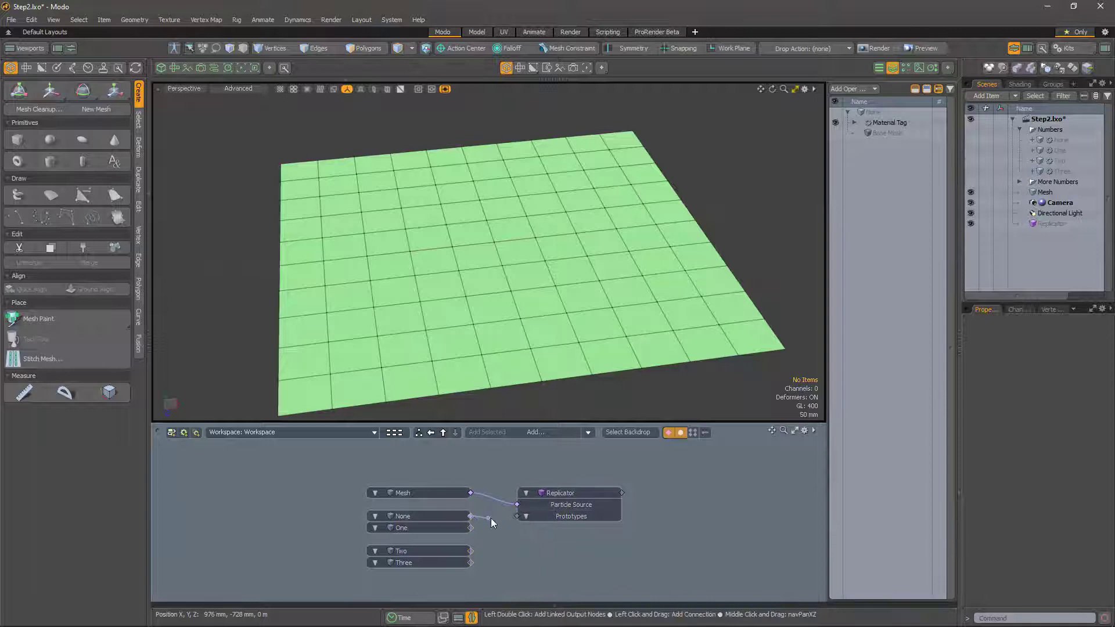
mouse_move(521, 516)
left_mouse_down()
mouse_move(502, 528)
mouse_move(519, 527)
left_mouse_up()
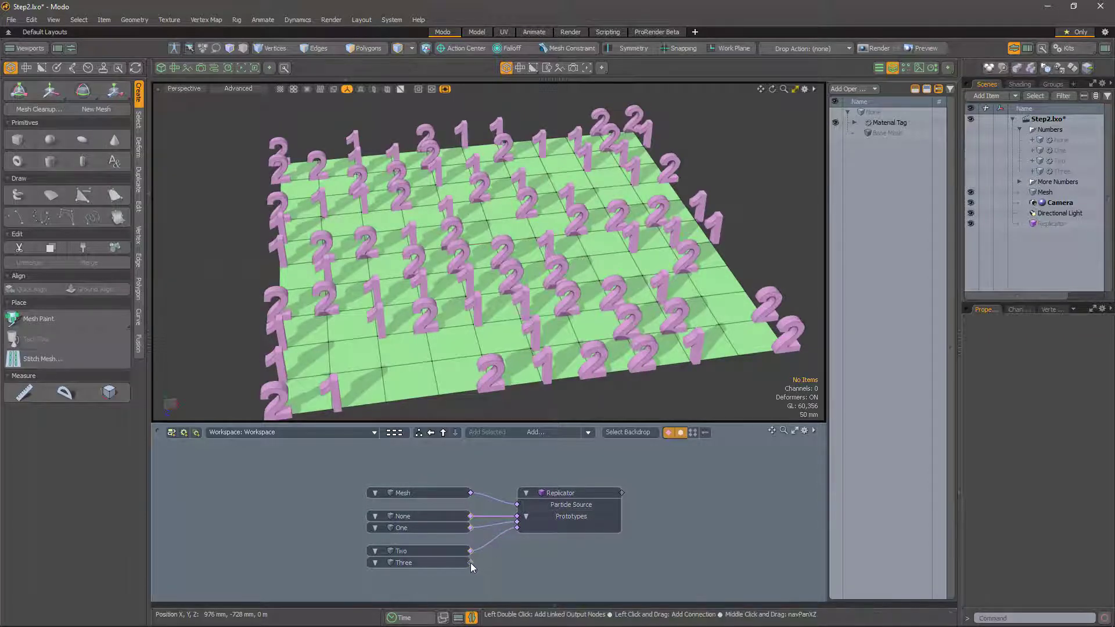
left_click_drag(522, 541, 522, 532)
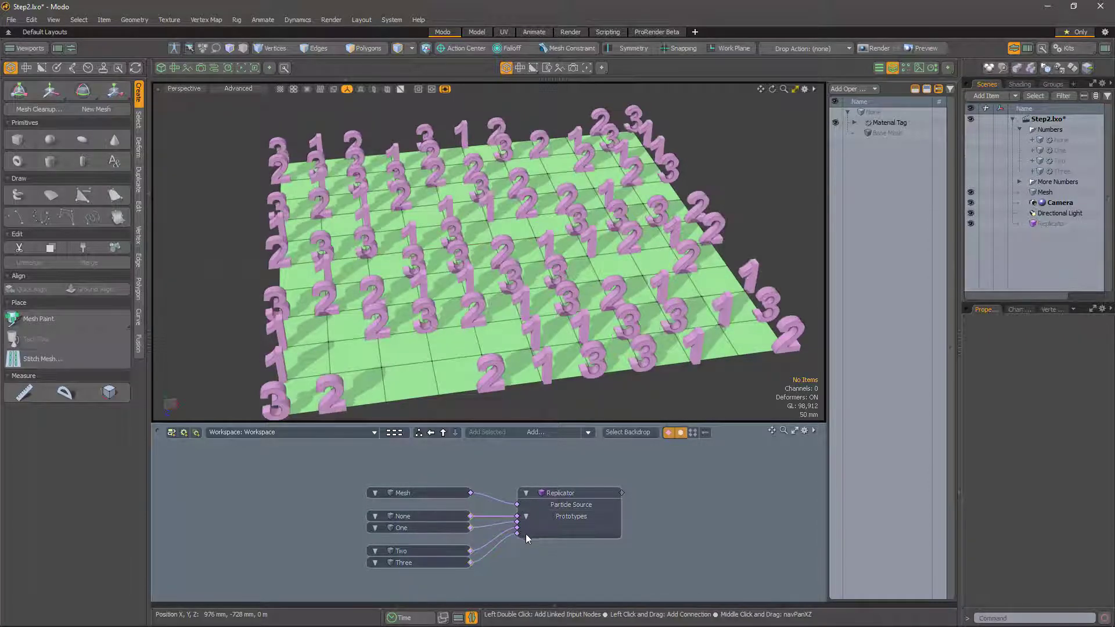
left_click_drag(566, 377, 572, 343, "alt")
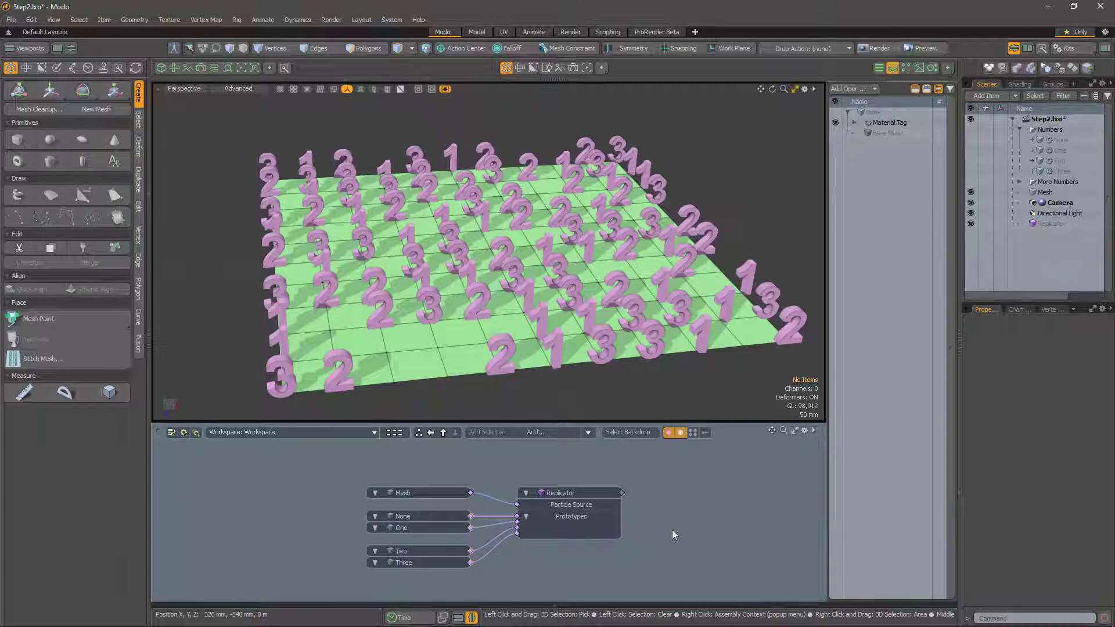
- Create a new Particle Item Map under Particle Maps on the plane Mesh
left_click(1045, 192)
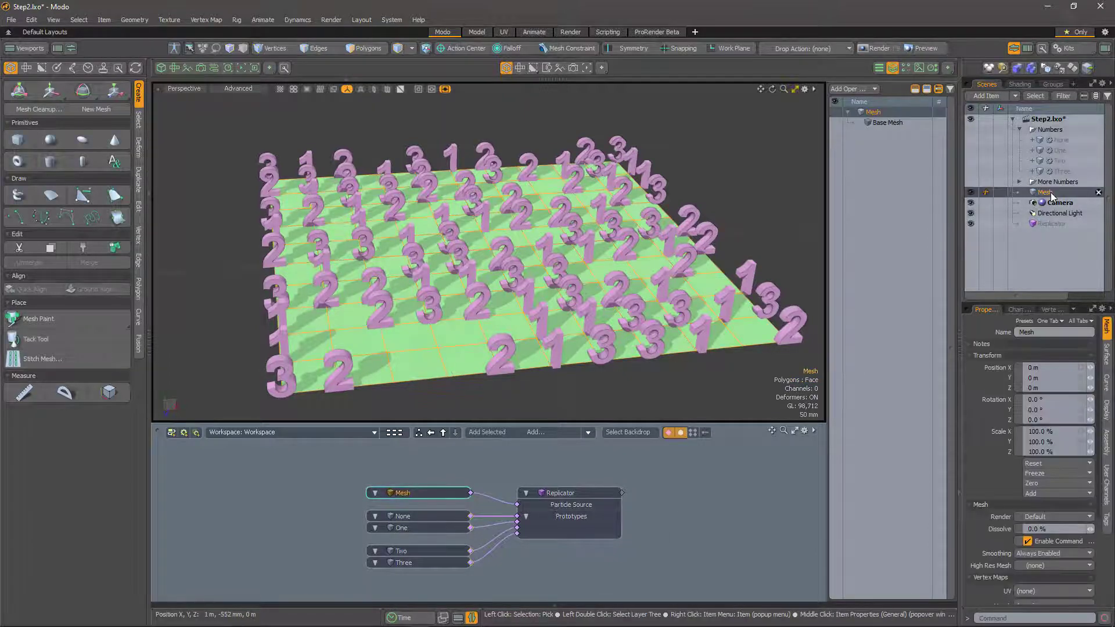
left_click(1051, 309)
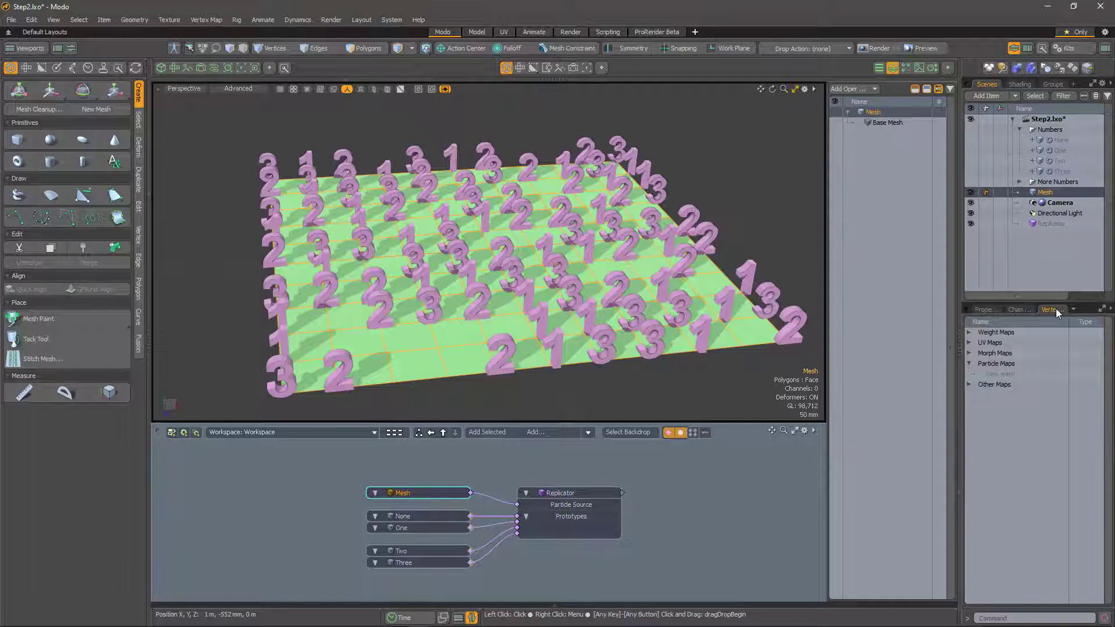
left_click(998, 376)
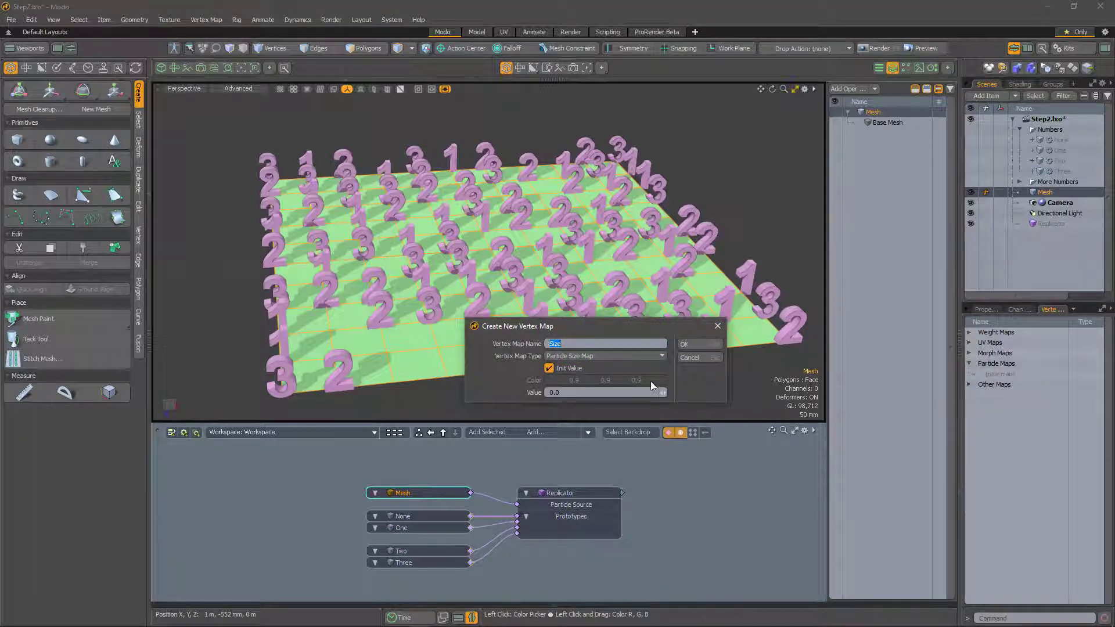
left_click(647, 357)
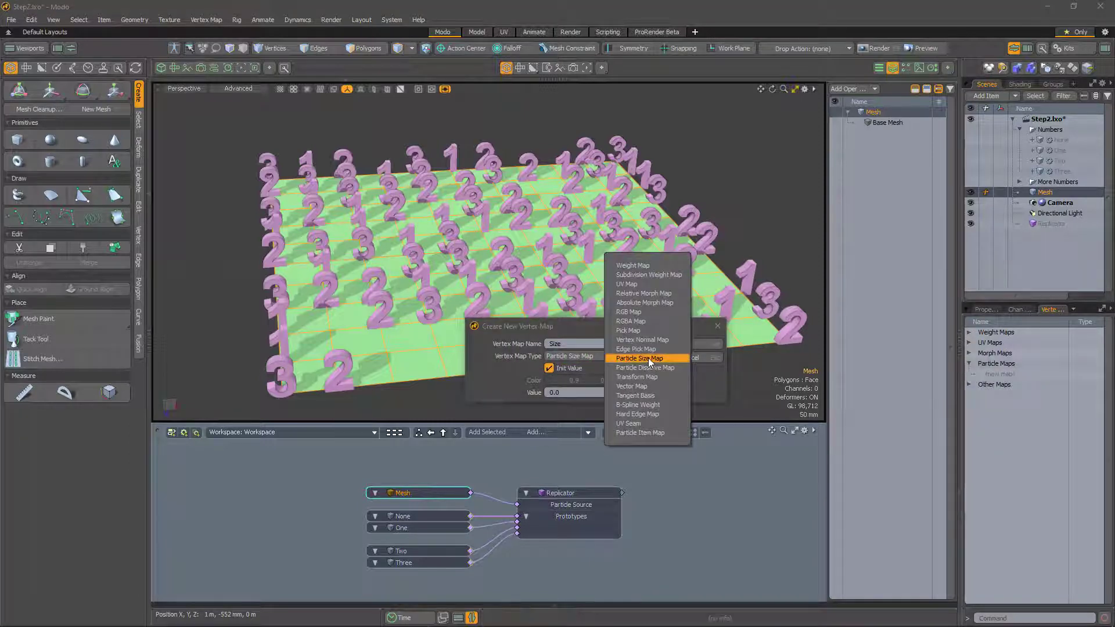
left_click(646, 433)
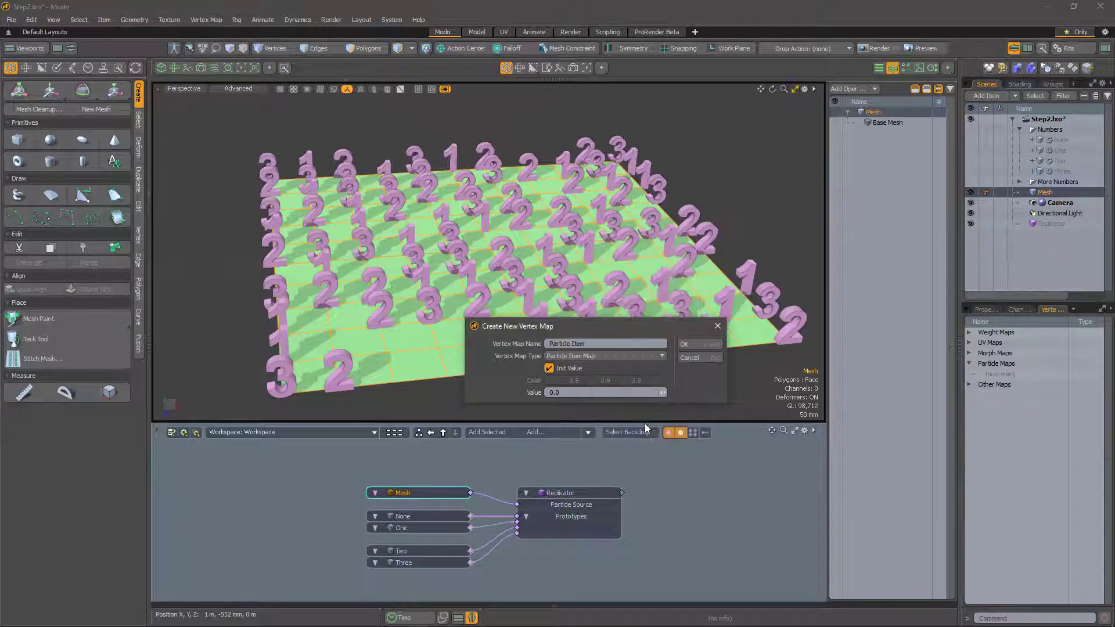
left_click(692, 344)
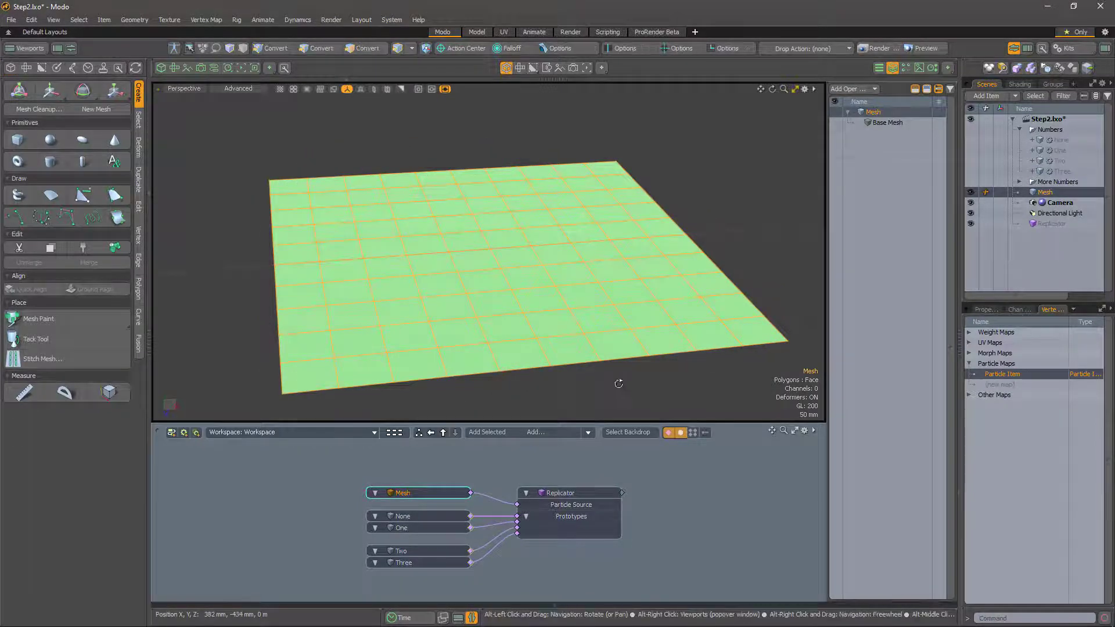
left_click_drag(620, 381, 627, 391, "alt")
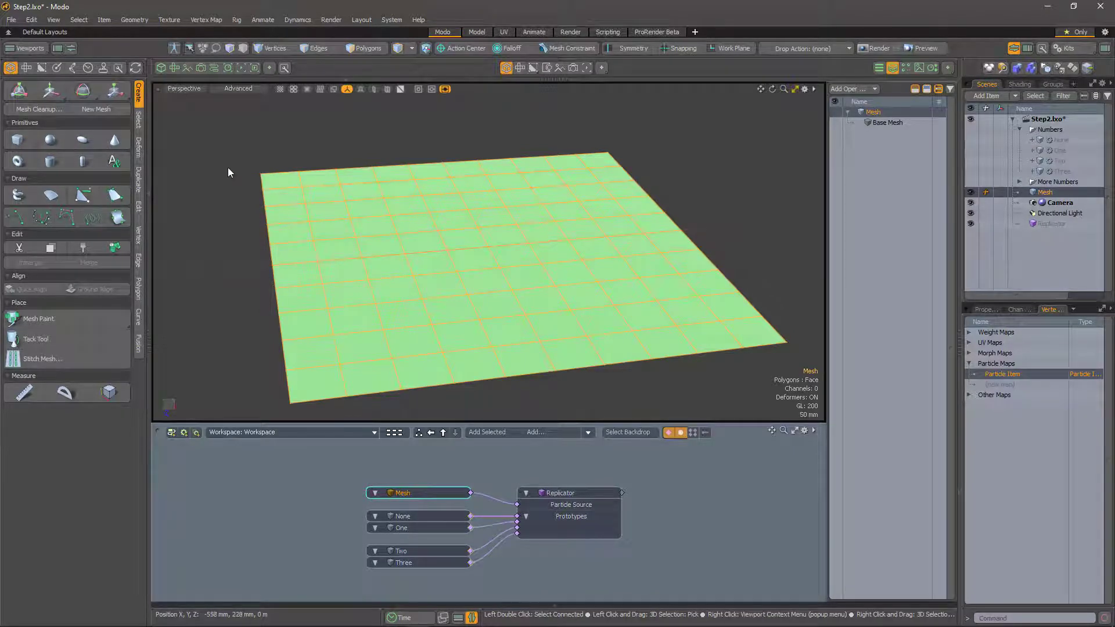
- With the Set Value brush at 25%, paint four spots on the plane to place 1s
left_click(55, 68)
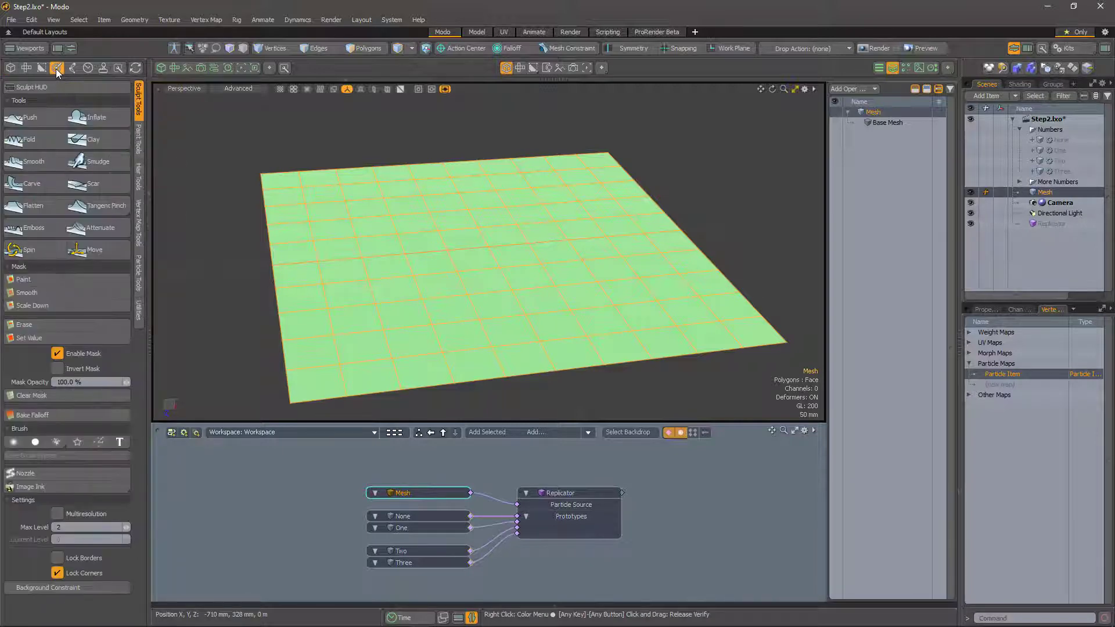
left_click(138, 235)
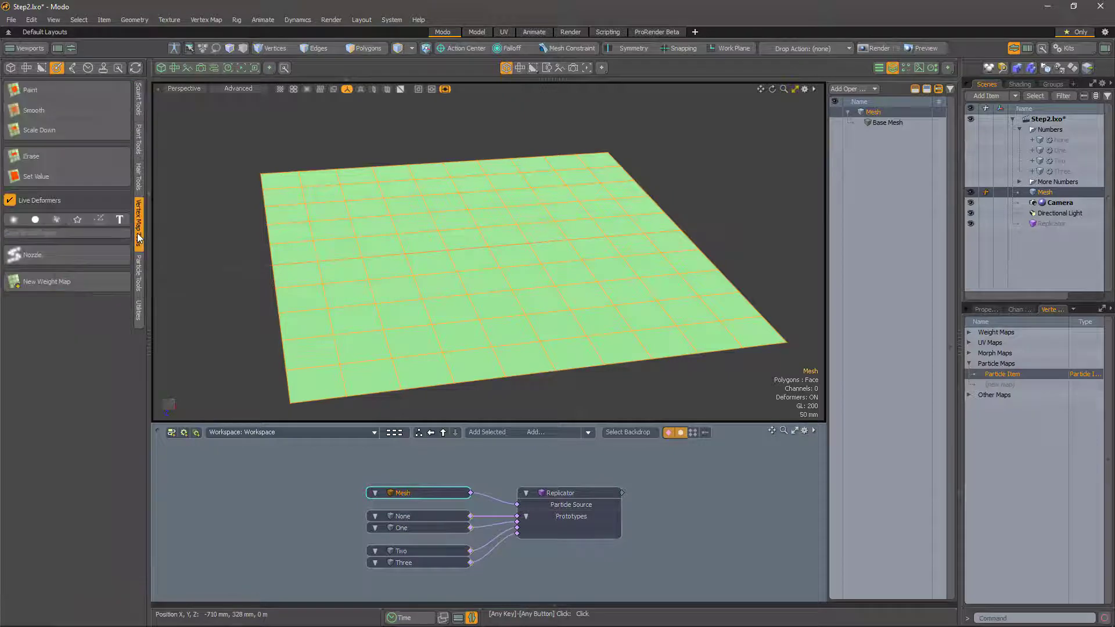
left_click(37, 176)
left_click(90, 377)
type("25")
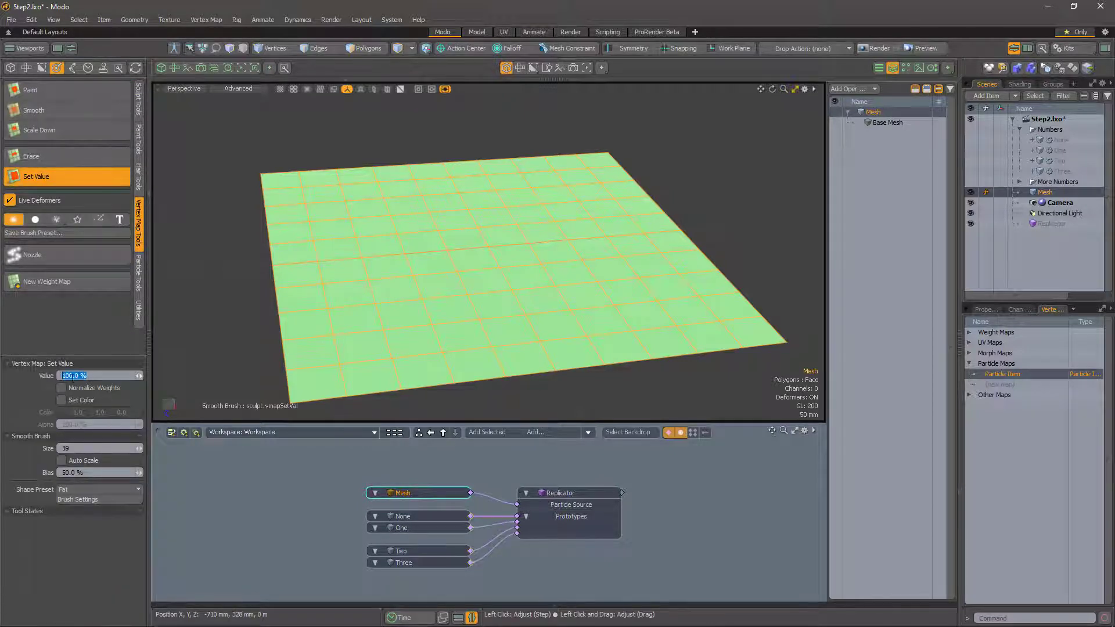
key("Tab")
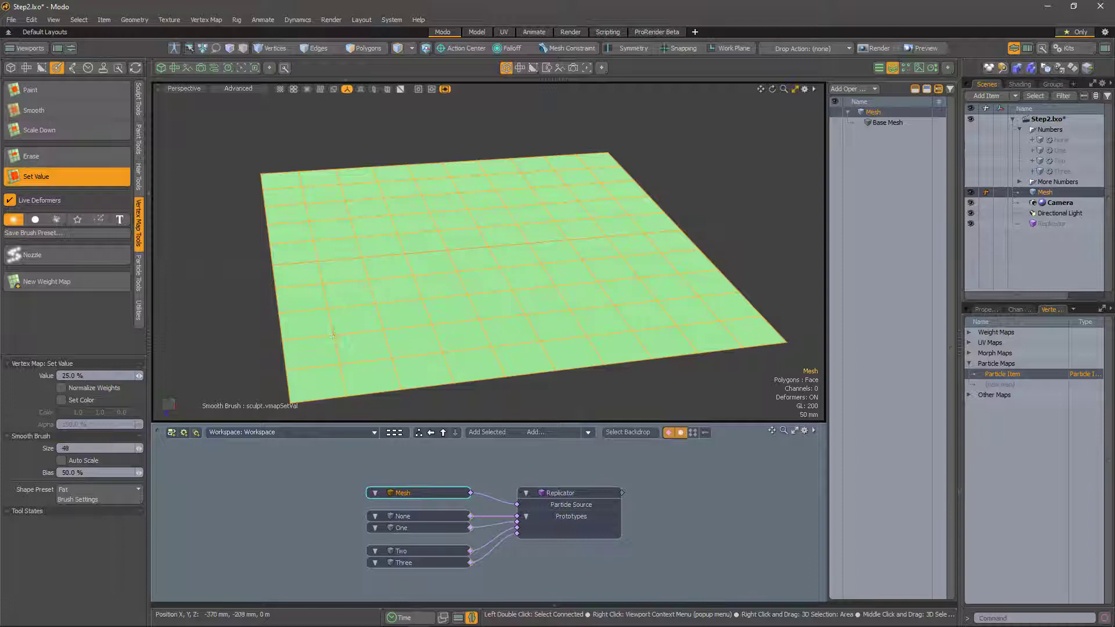
left_click(332, 335)
left_click(463, 298)
left_click(556, 221)
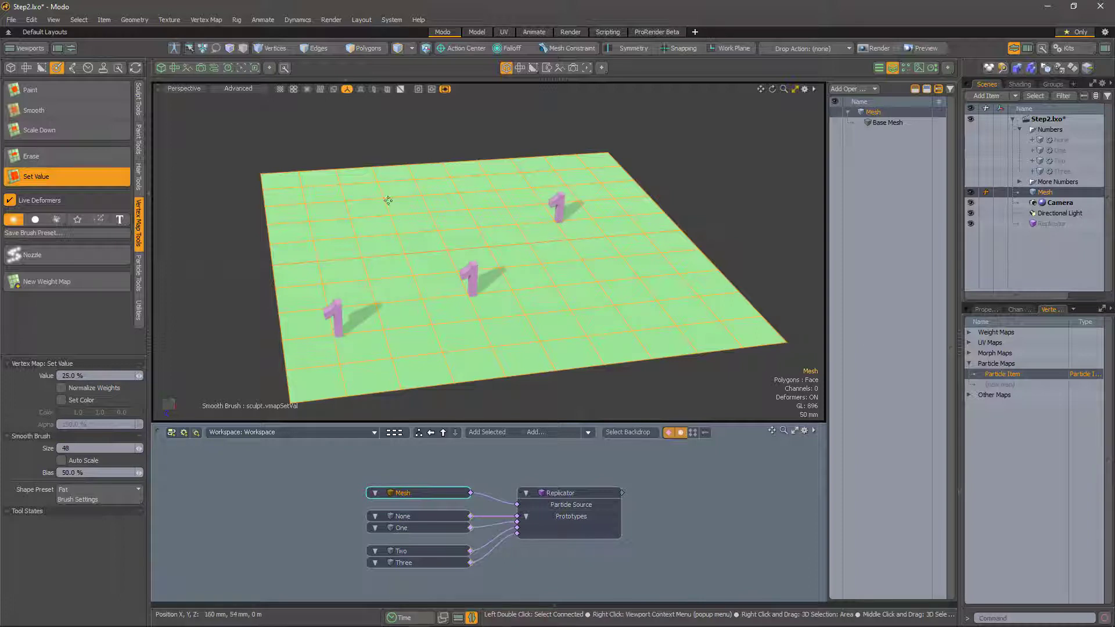
left_click(388, 201)
- Paint three spots at 50% value to place 2s on the plane
left_click(108, 375)
type("50")
key("Tab")
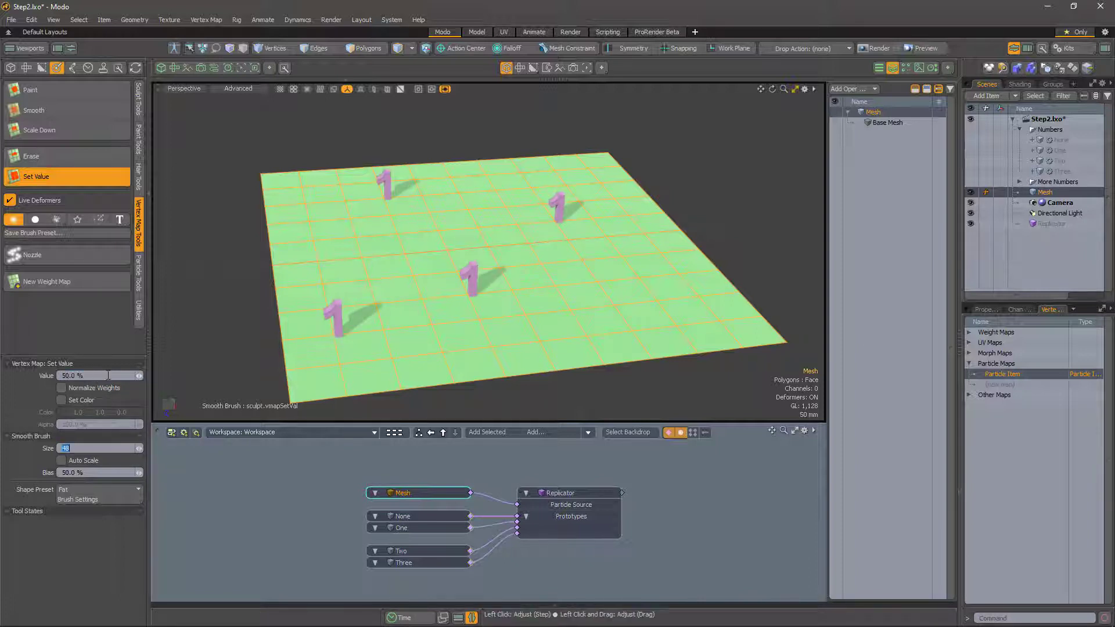
left_click(635, 274)
left_click(317, 239)
left_click(588, 336)
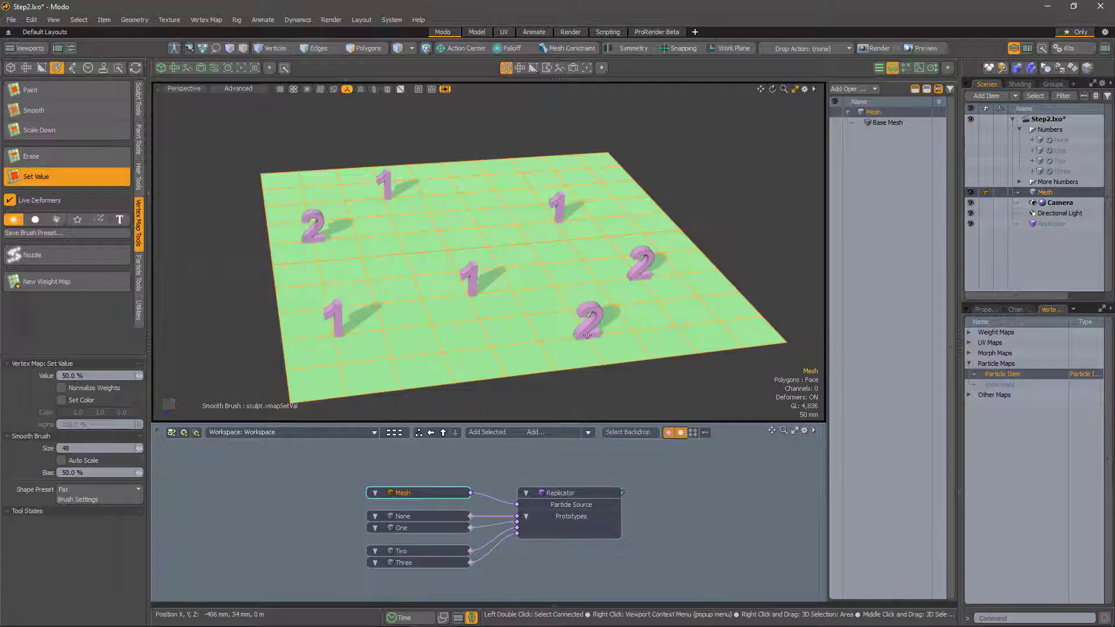
- Paint five spots at 75% weight so they become 3s, then enlarge the schematic
left_click(65, 376)
type("7")
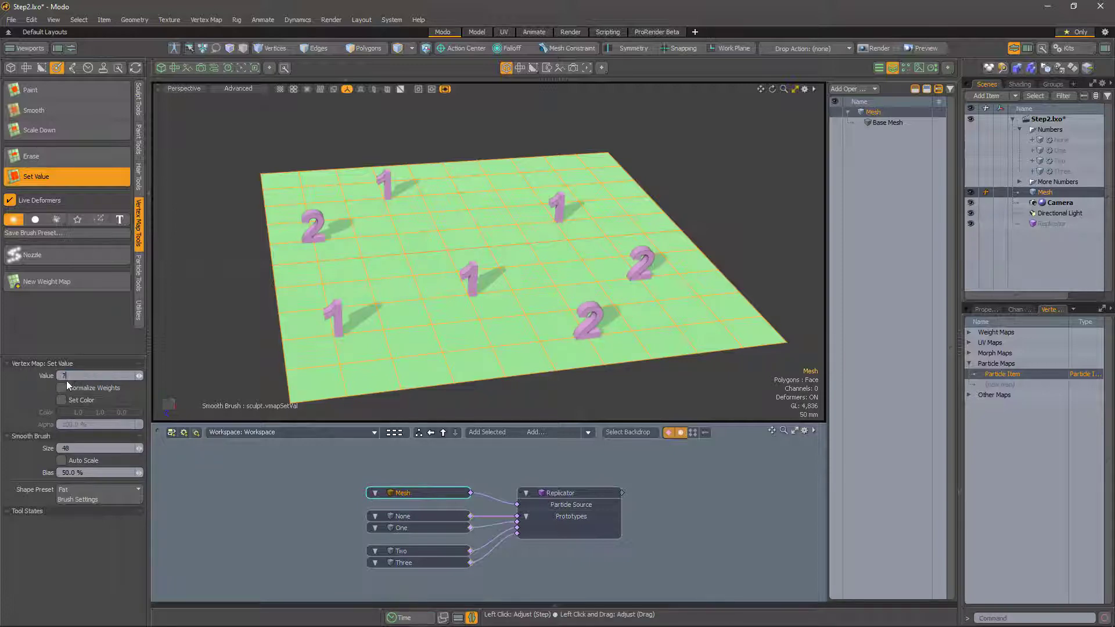
type("5")
key("Return")
left_click(614, 196)
left_click(397, 232)
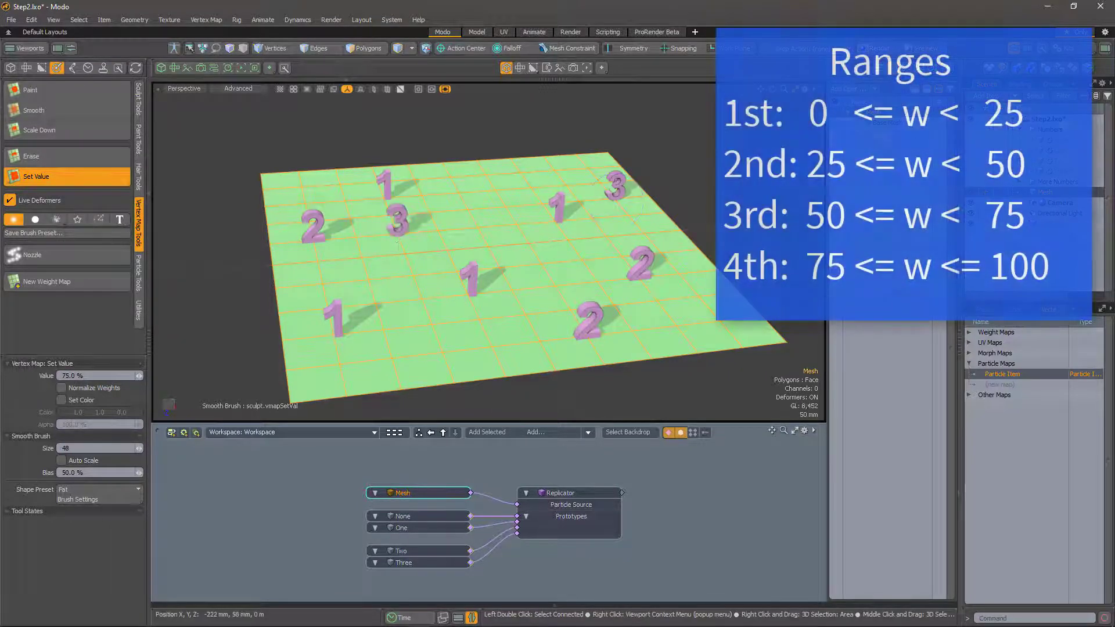
left_click(434, 331)
left_click(340, 338)
left_click(576, 340)
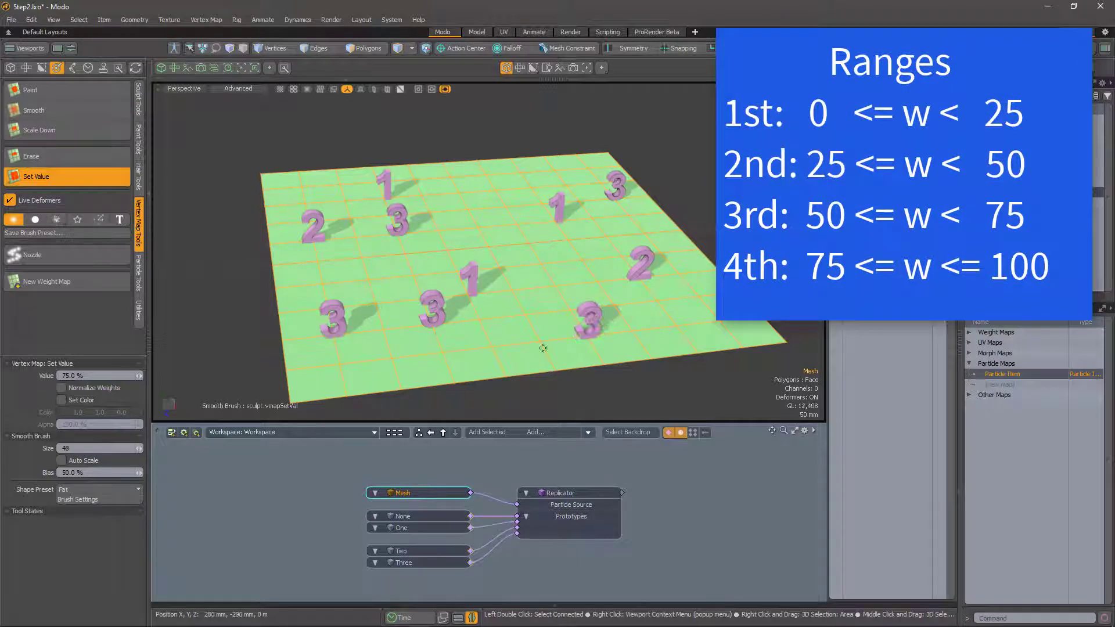
left_click_drag(543, 349, 560, 377, "alt")
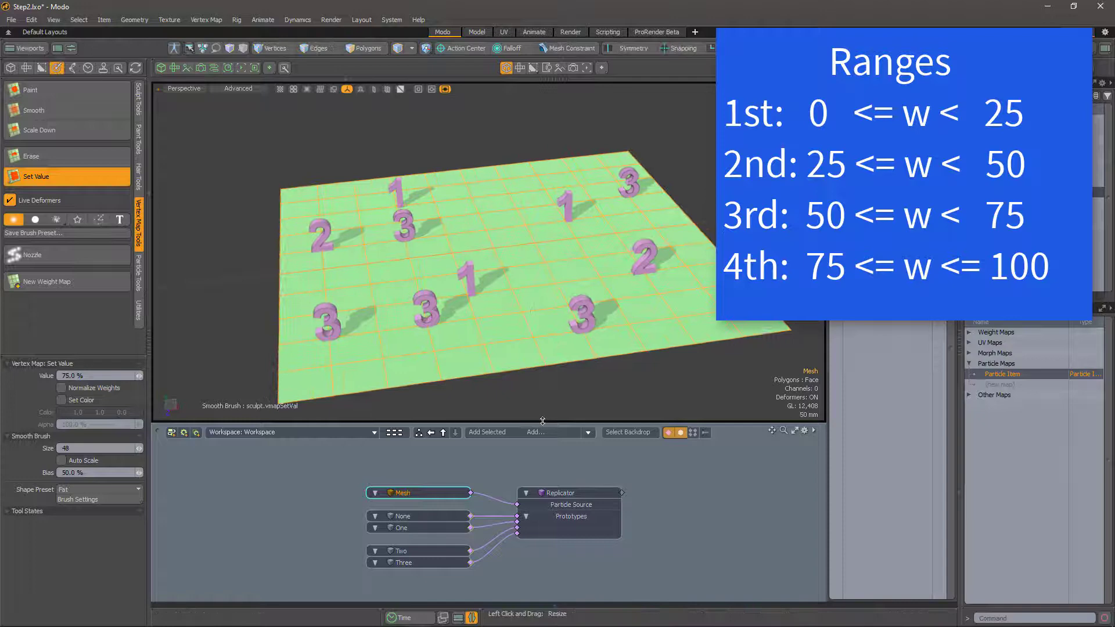
left_click_drag(542, 420, 543, 401)
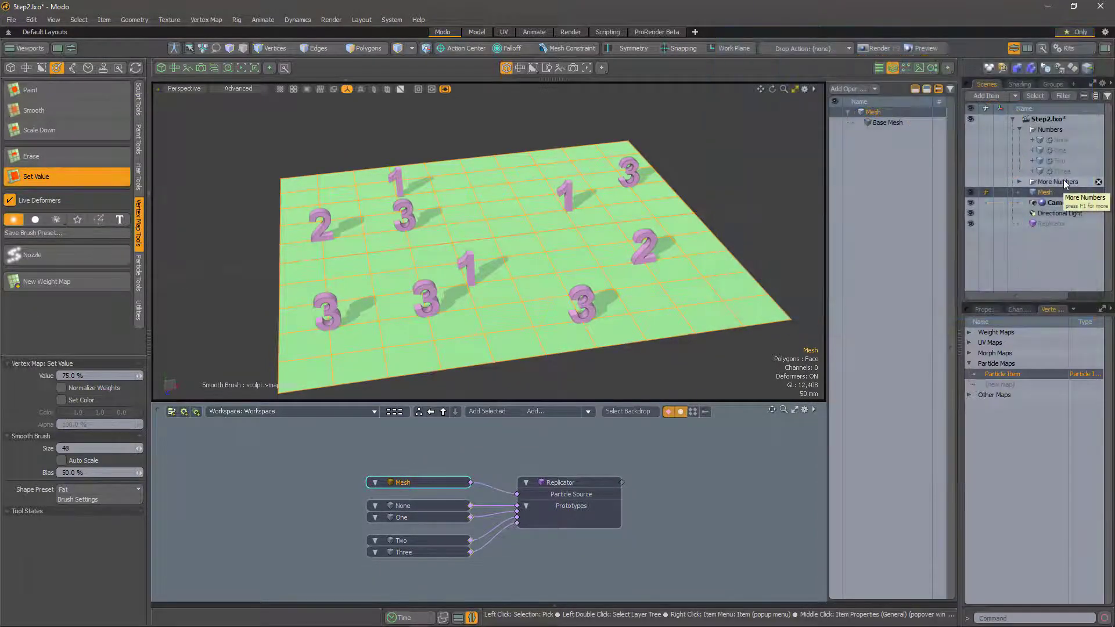
- Add the Four through Seven items from More Numbers into the schematic
left_click(1019, 181)
left_click(1060, 192)
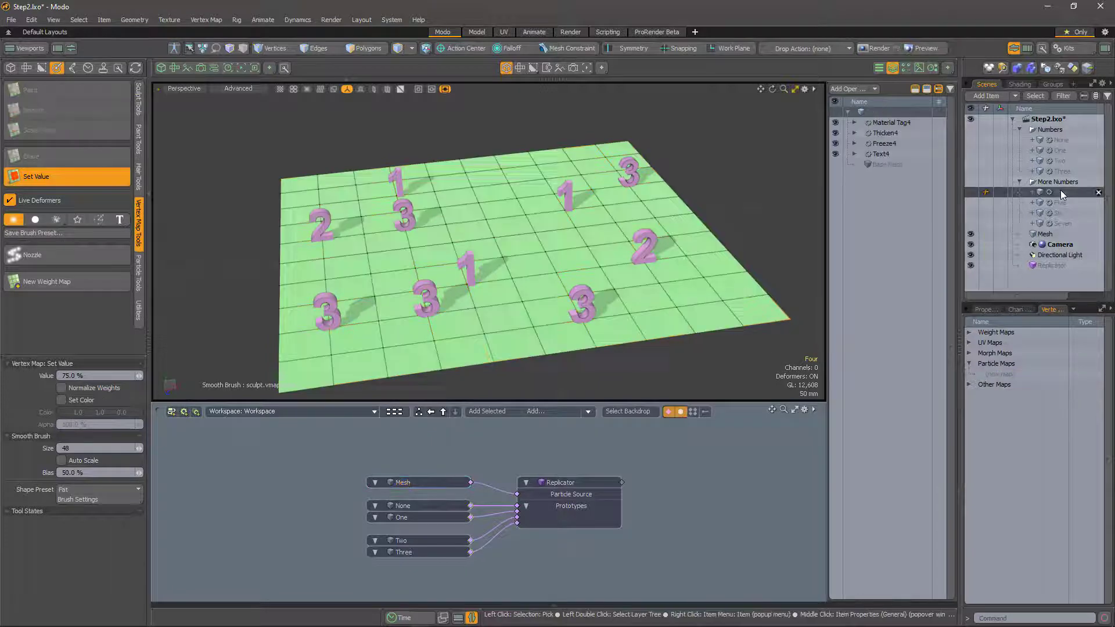
left_click(1060, 224, "shift")
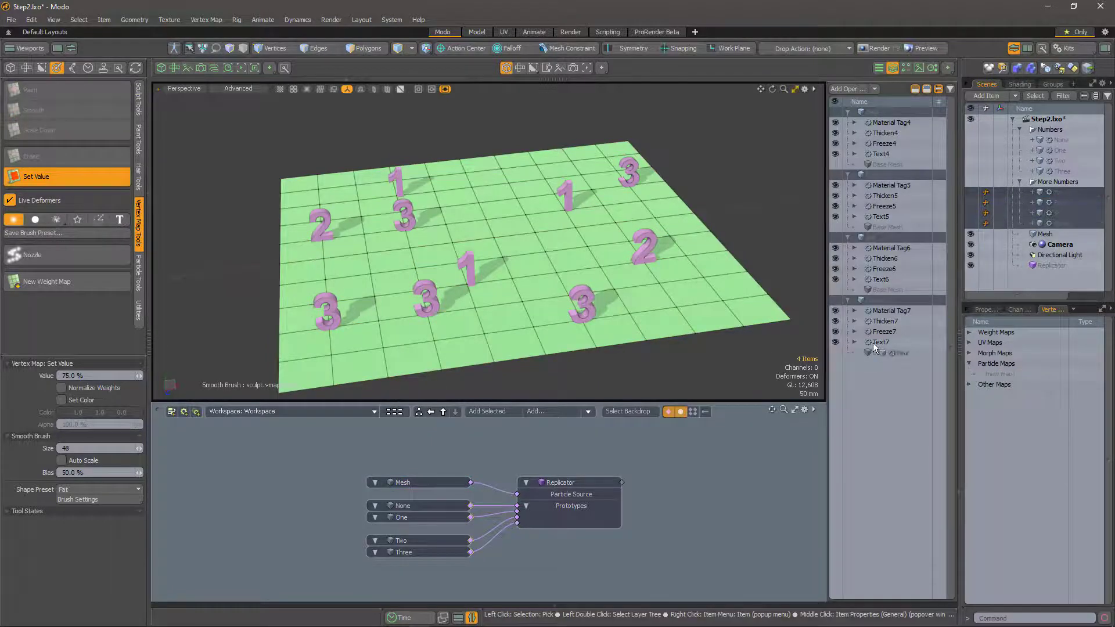
left_click_drag(448, 566, 509, 487)
- Connect Four, Five and Six to the Replicator's Prototypes input
left_click(527, 542)
left_click_drag(481, 558, 512, 493)
left_click_drag(480, 570, 511, 498)
left_click_drag(480, 593, 513, 504)
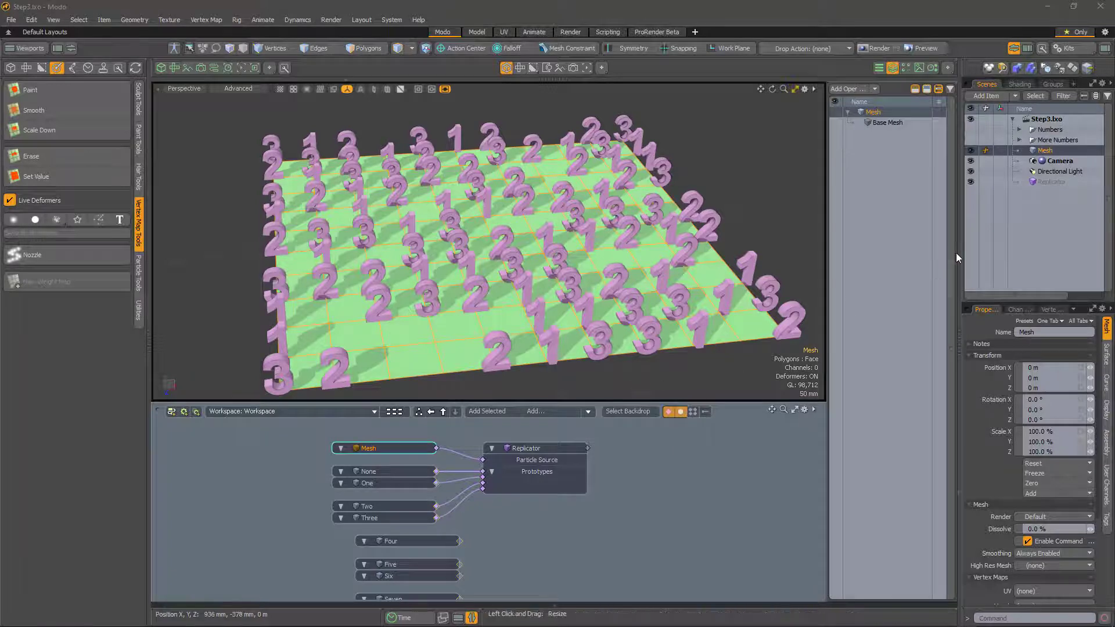
- Rename the grid Mesh to BaseMesh and give it a new Weight map
double_click(1048, 152)
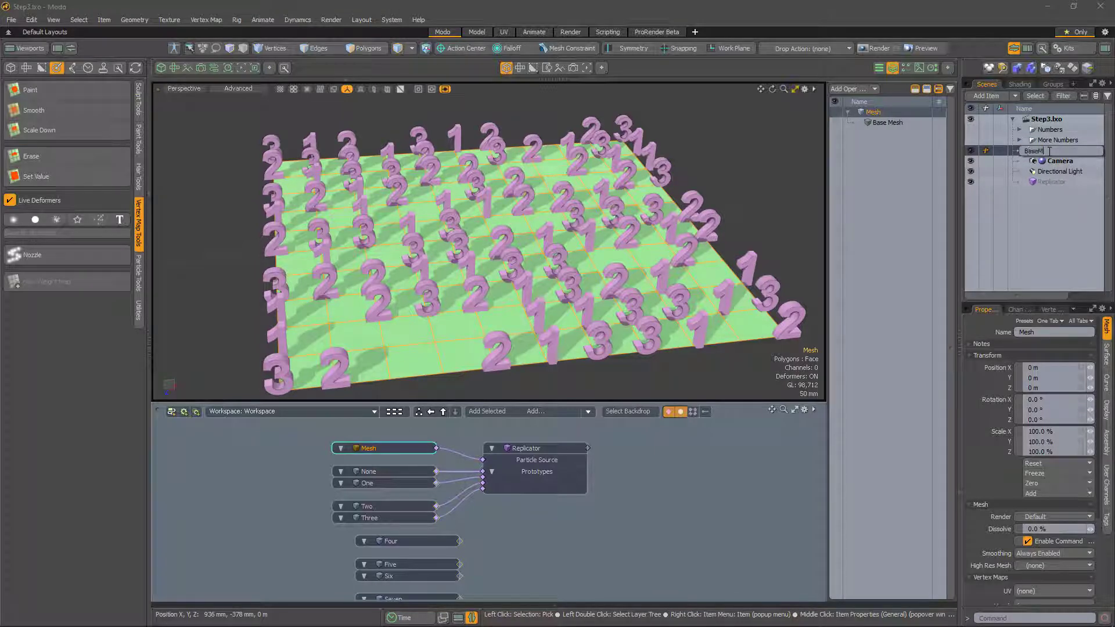
key("Return")
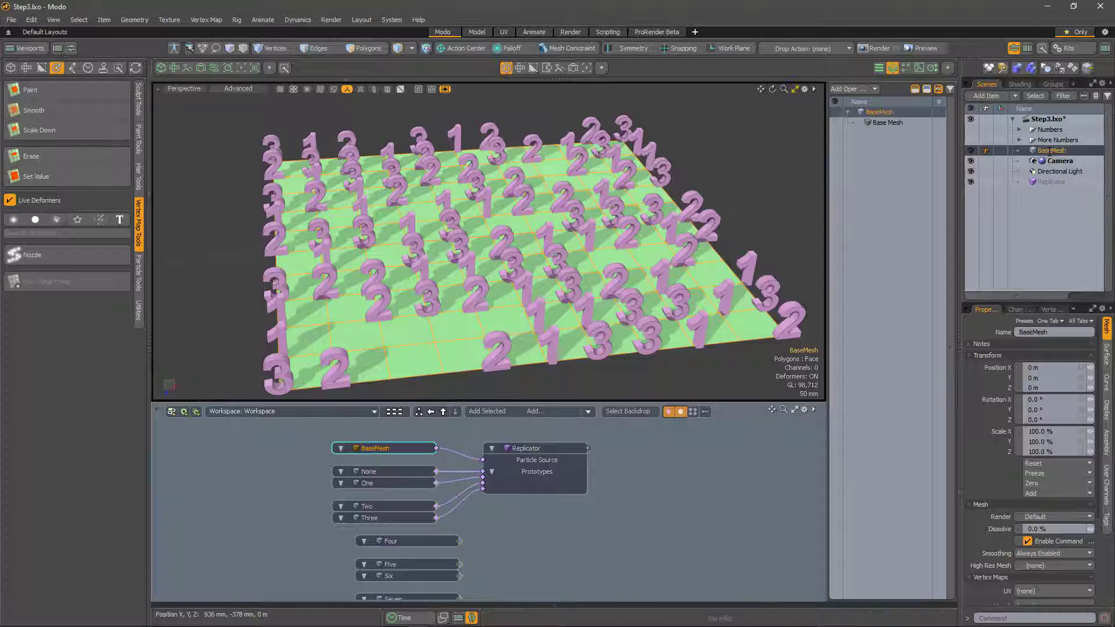
left_click(1050, 309)
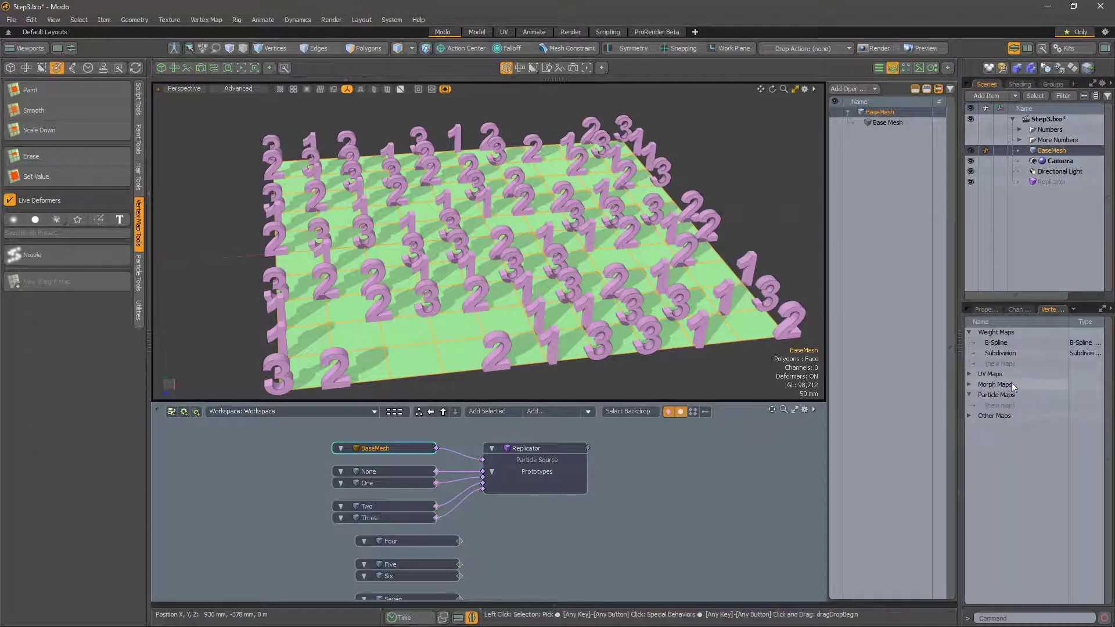
left_click(1001, 364)
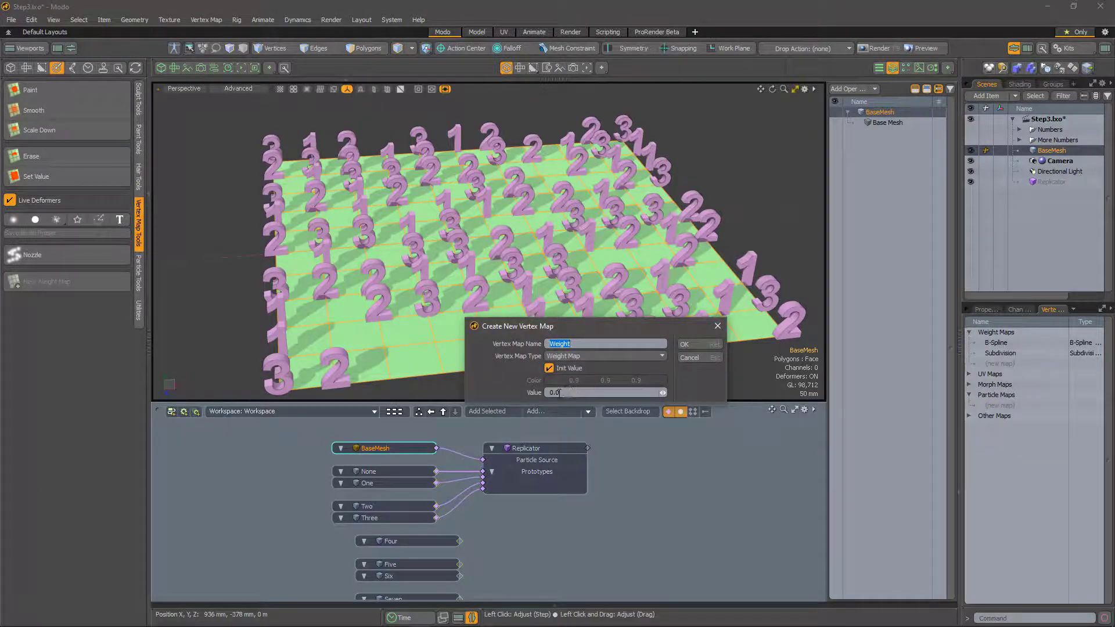
left_click(689, 345)
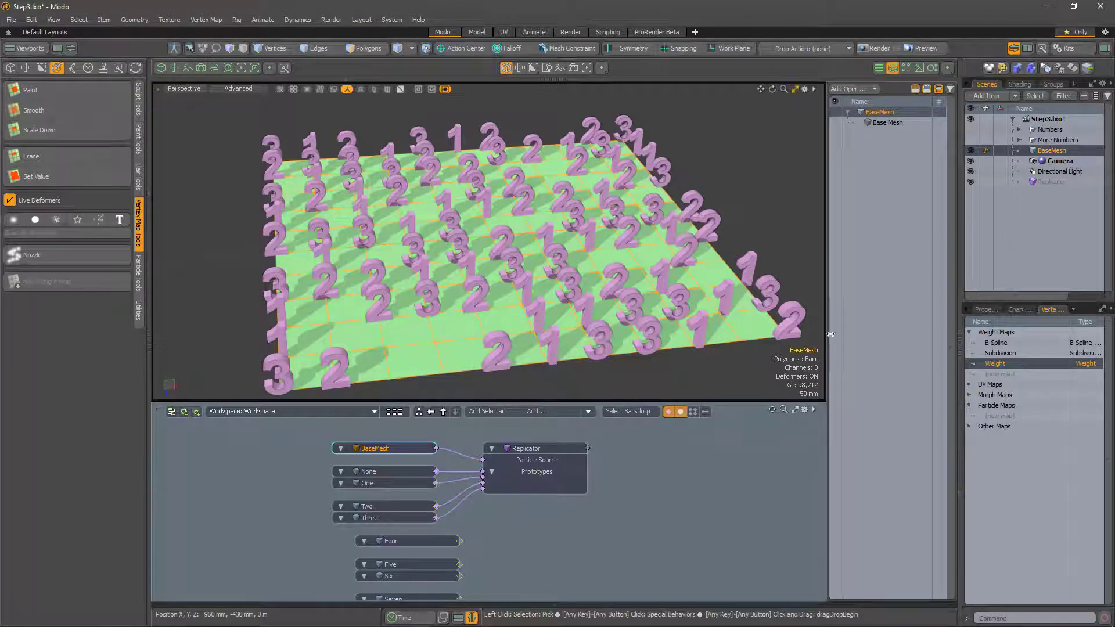
- Add a new empty mesh item and name it RemapMesh
double_click(974, 260)
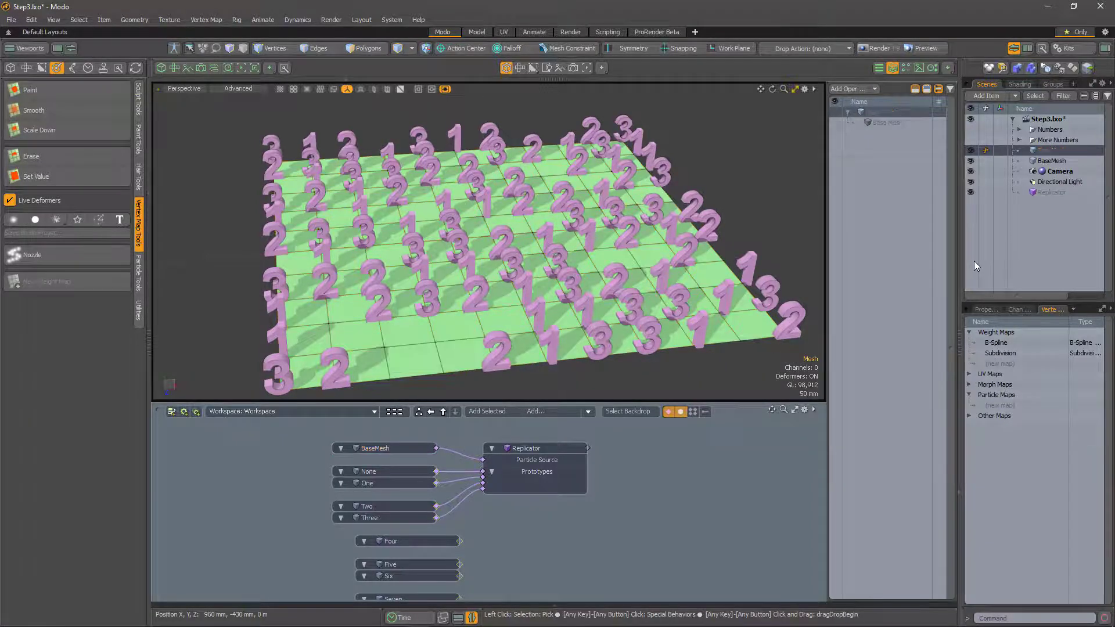
double_click(1044, 152)
type("Ren")
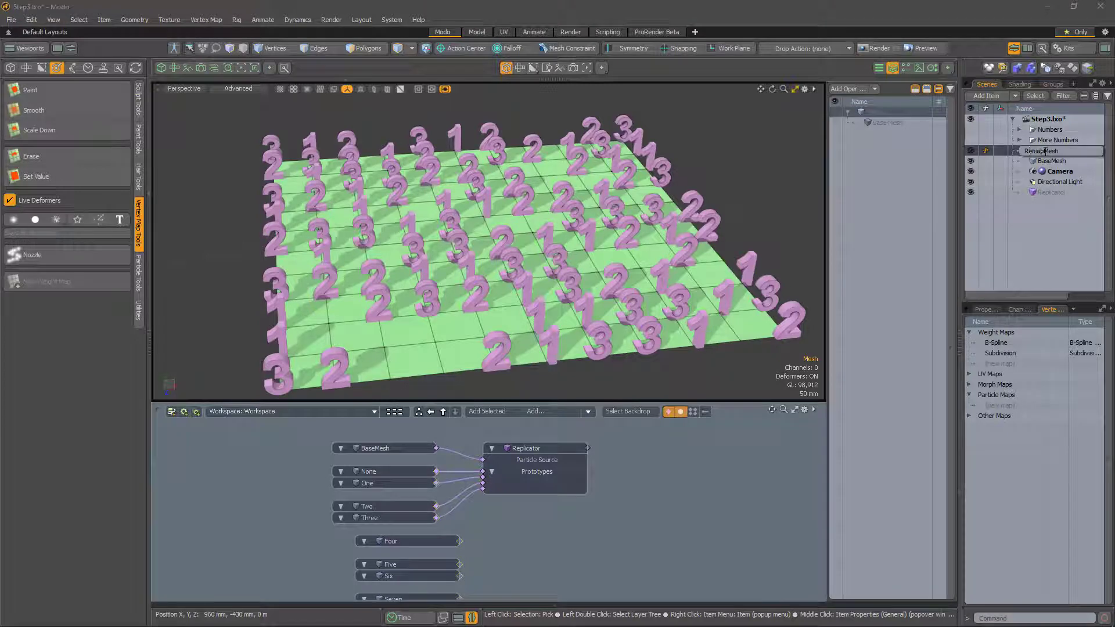
type("ap")
key("Return")
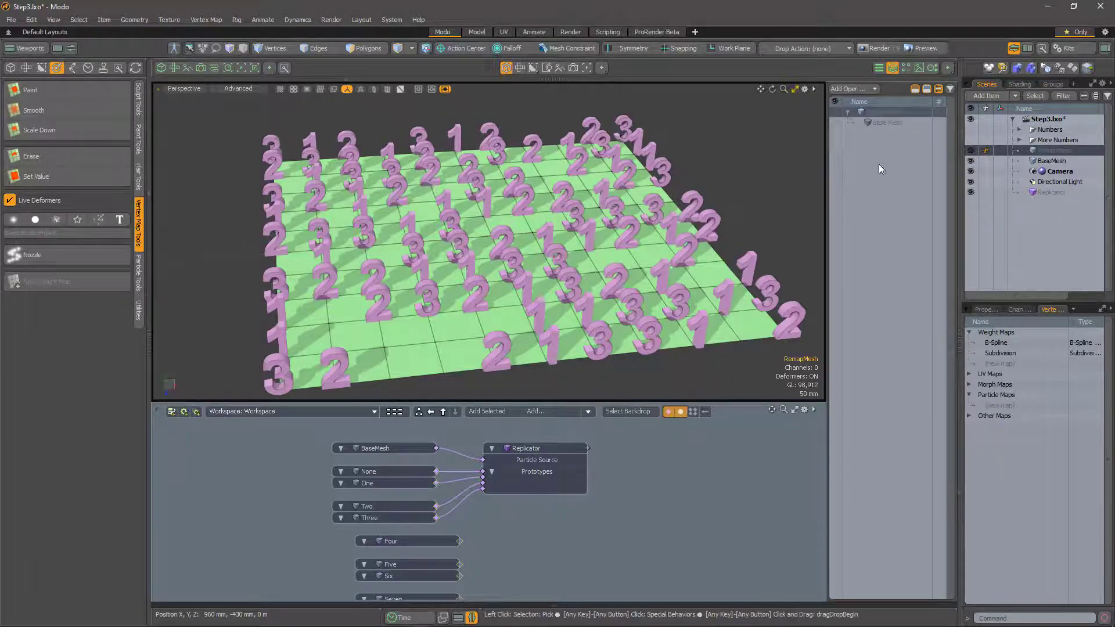
- Add a Merge Meshes operation to RemapMesh
left_click(849, 89)
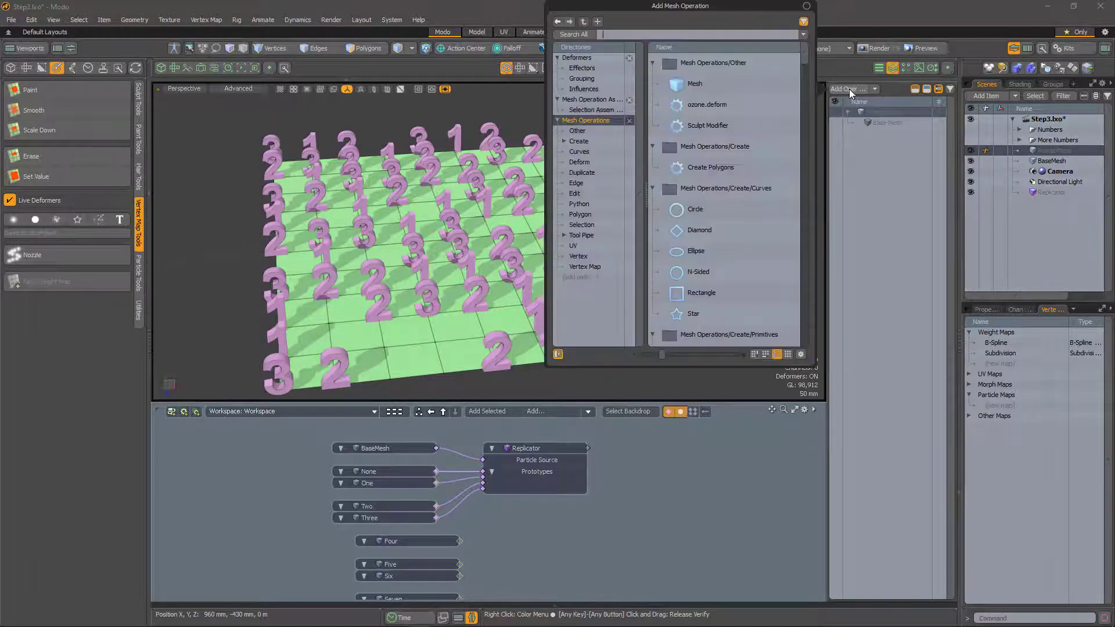
type("merge")
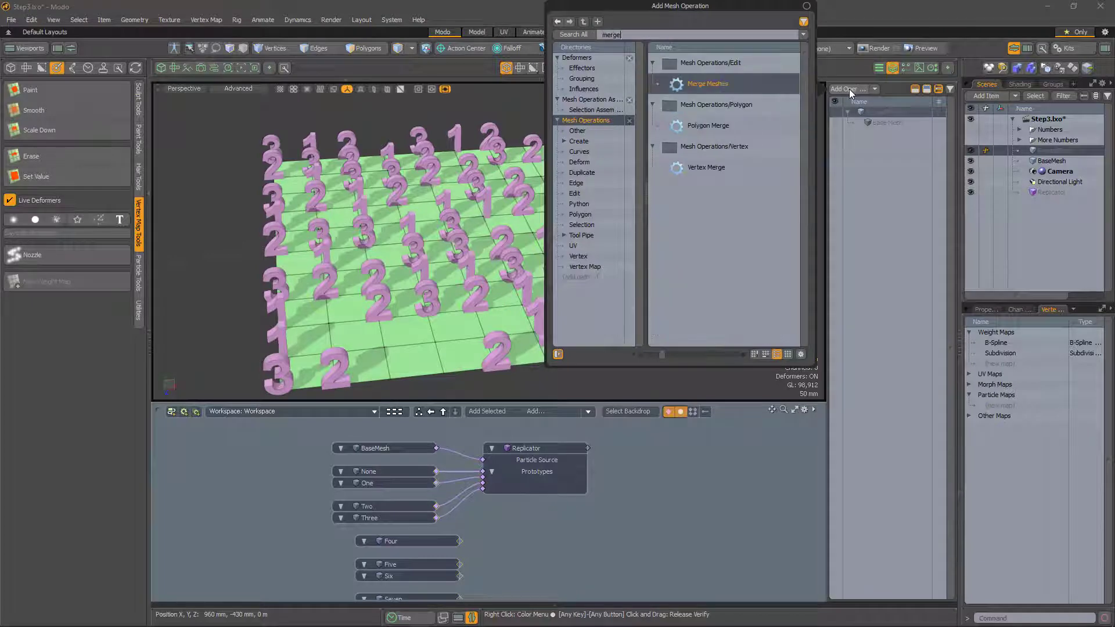
double_click(704, 85)
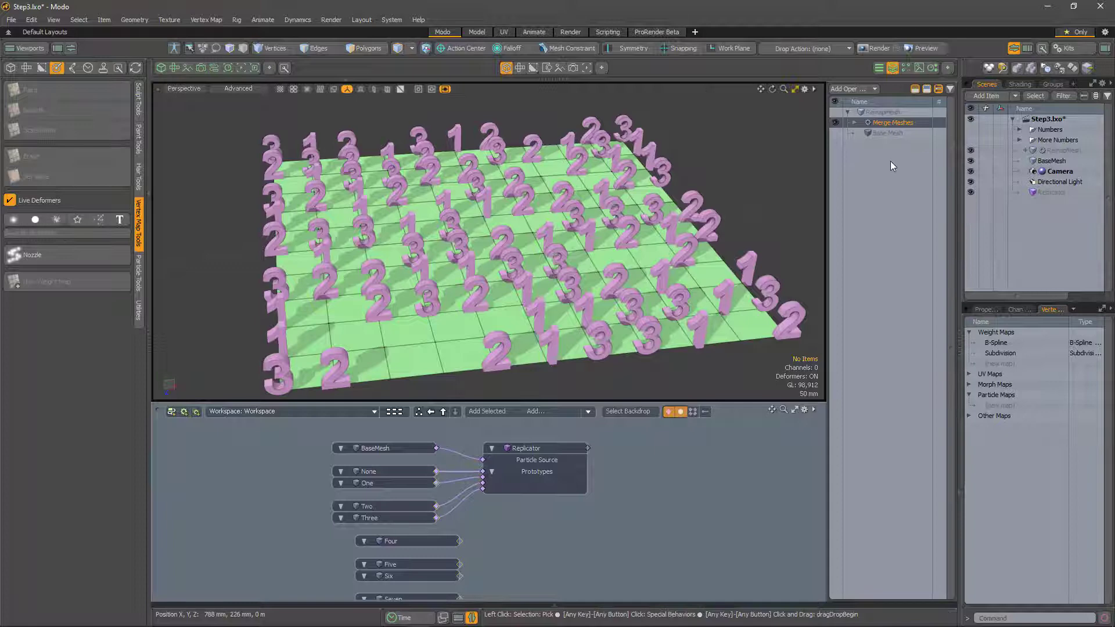
- Add BaseMesh as a Merge Meshes source and select its link to the Replicator
left_click(854, 122)
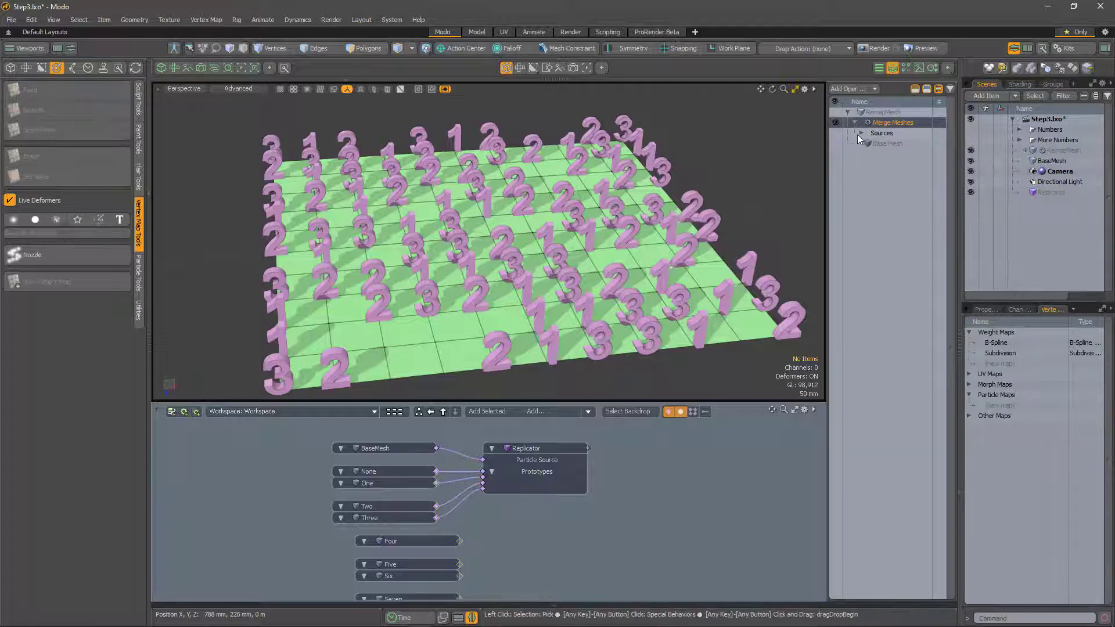
left_click(861, 133)
left_click(897, 143)
type("base")
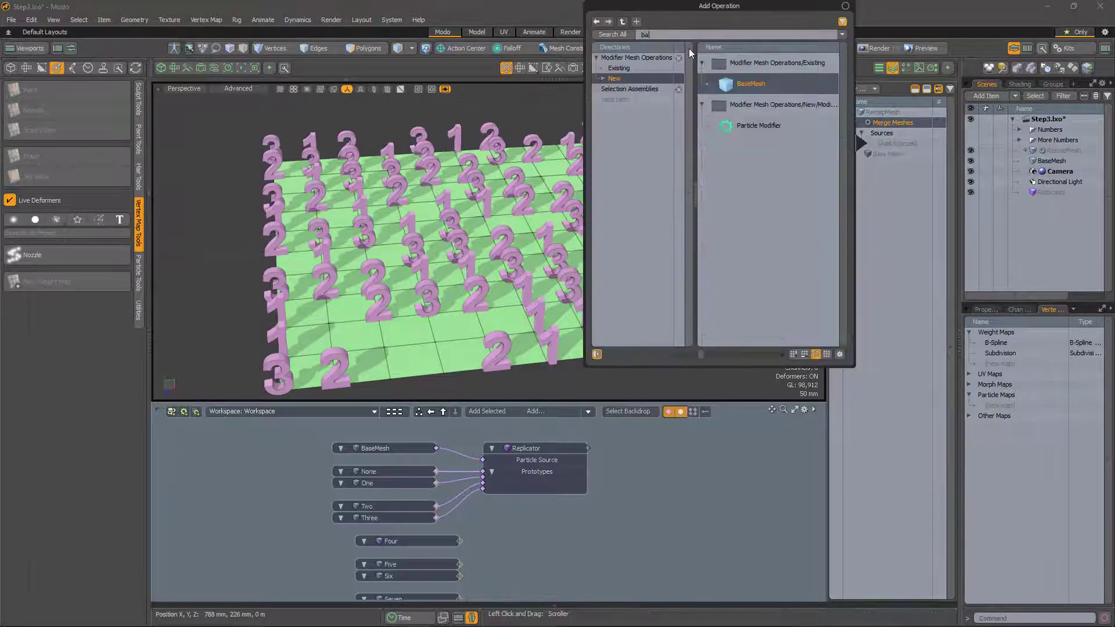
double_click(734, 87)
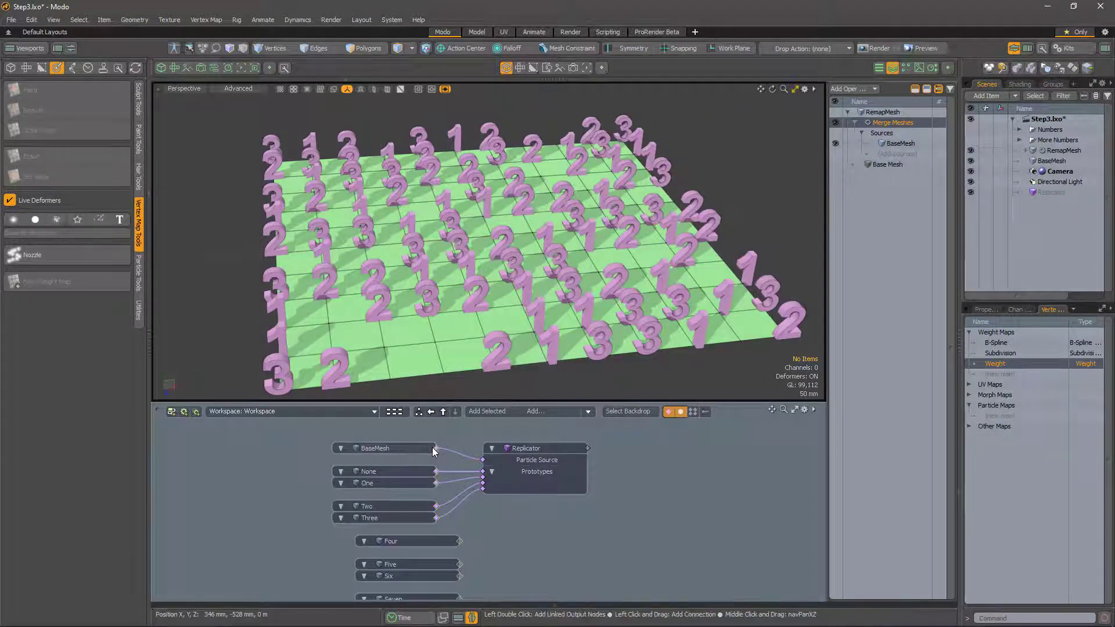
left_click(457, 452)
- Delete the BaseMesh–Replicator link and bring in the Merge Meshes node fed by BaseMesh
key("Delete")
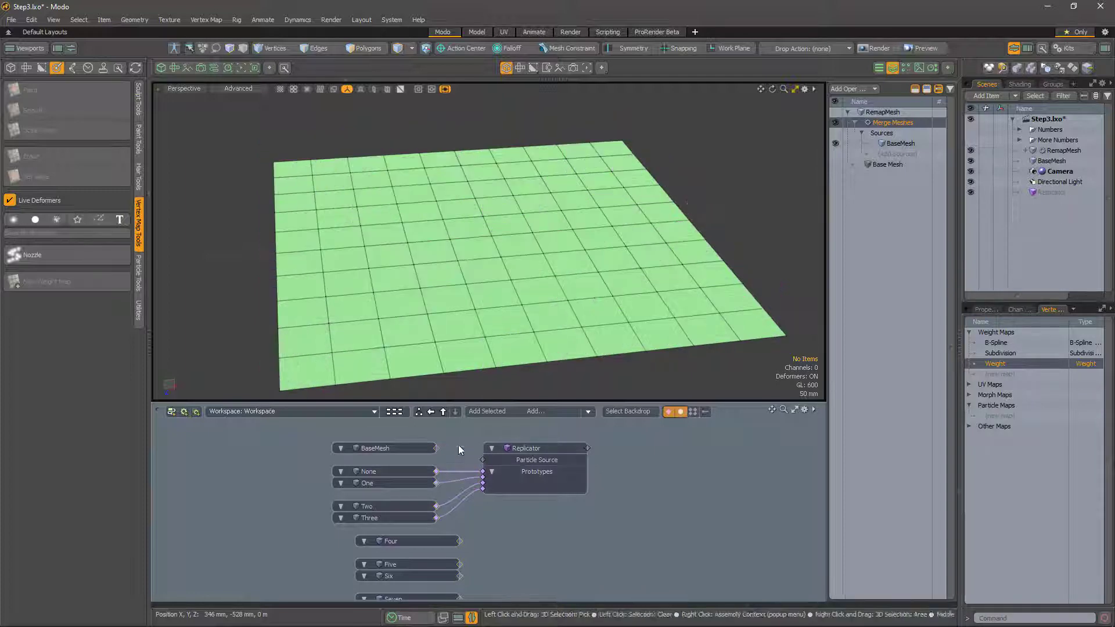
left_click(414, 448)
left_click_drag(398, 447, 704, 465)
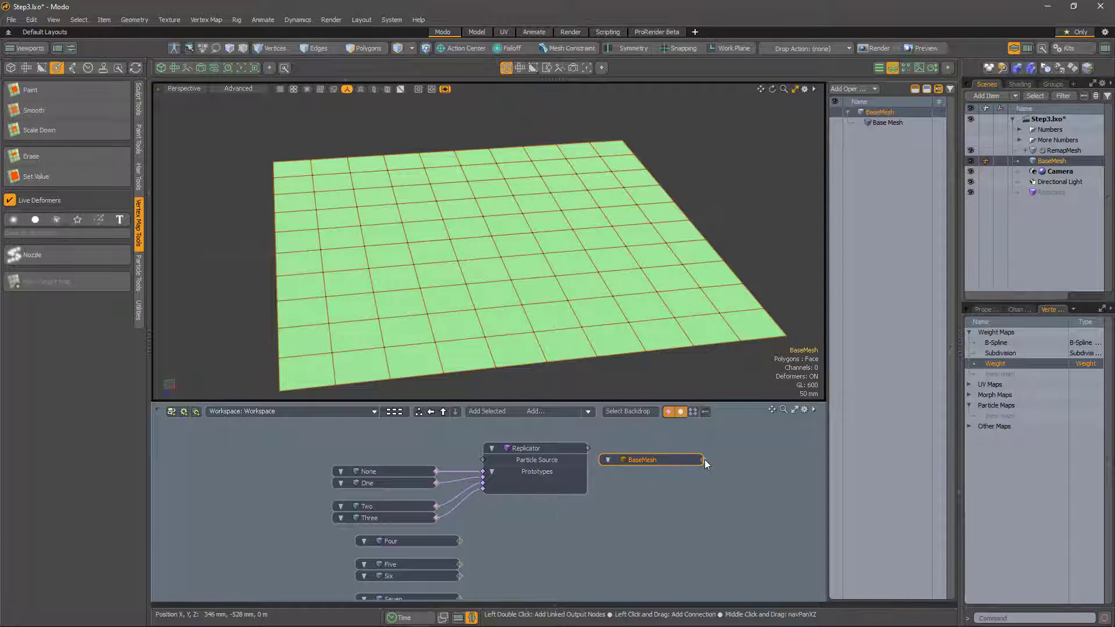
double_click(704, 459)
left_click(720, 451)
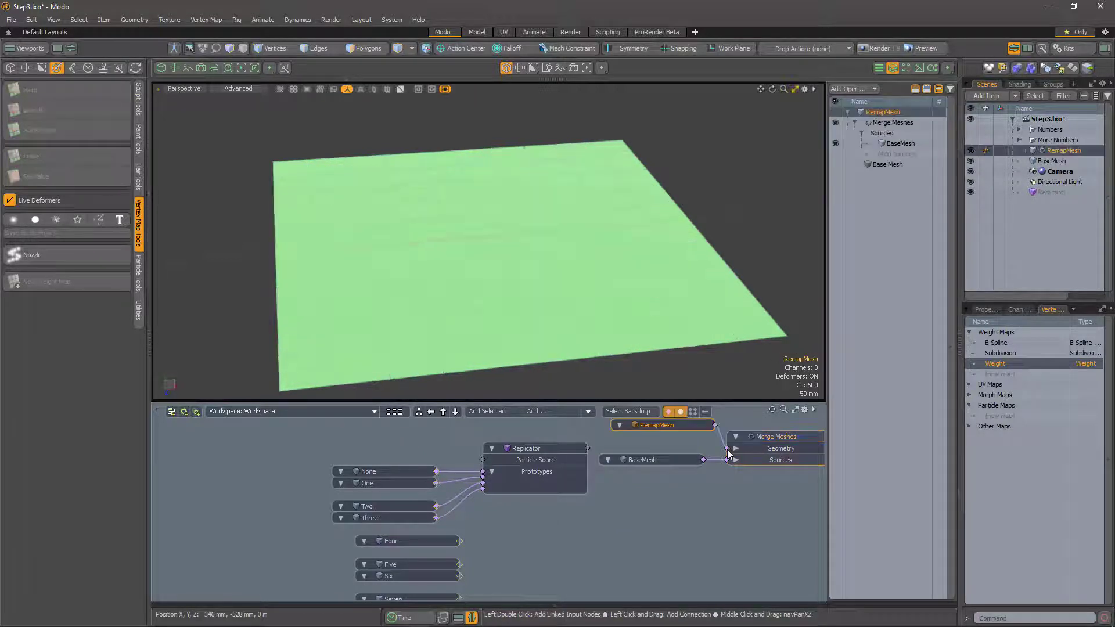
- Place the RemapMesh node and connect it to the Replicator's Particle Source
left_click_drag(685, 427, 413, 434)
middle_click_drag(534, 522, 535, 527)
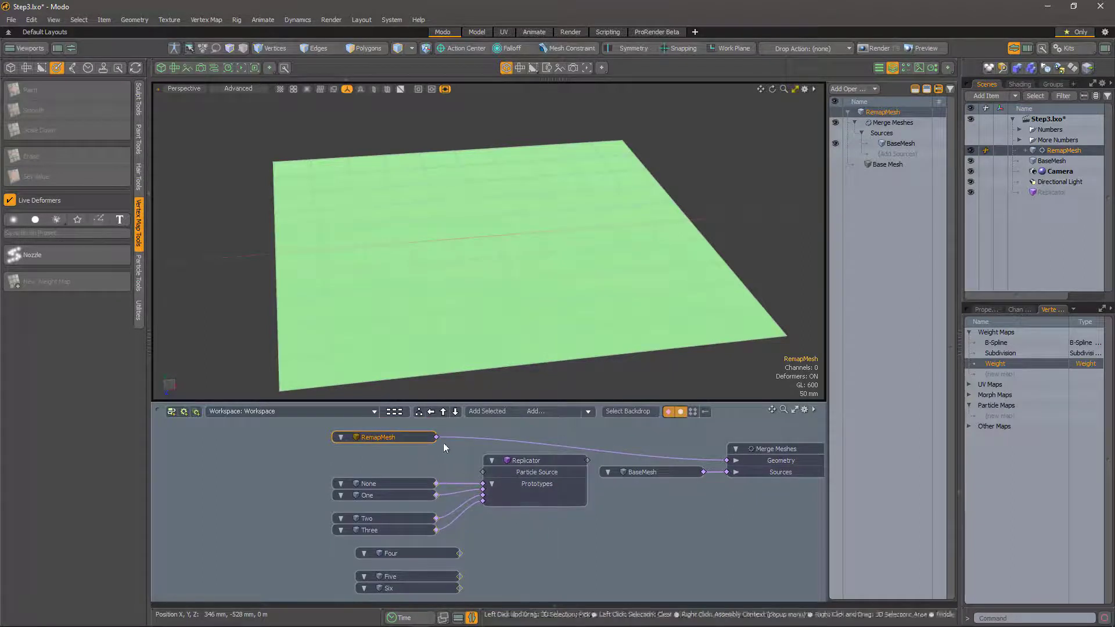
left_click_drag(473, 486, 482, 472)
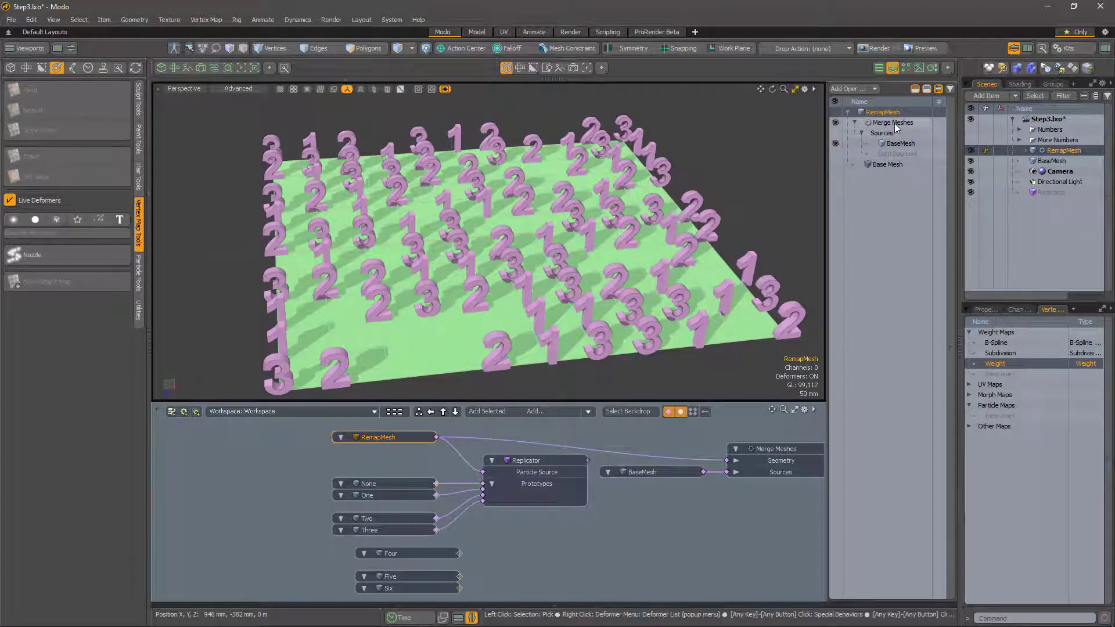
- Add a Remap Weight operation to RemapMesh and show its properties
left_click(855, 91)
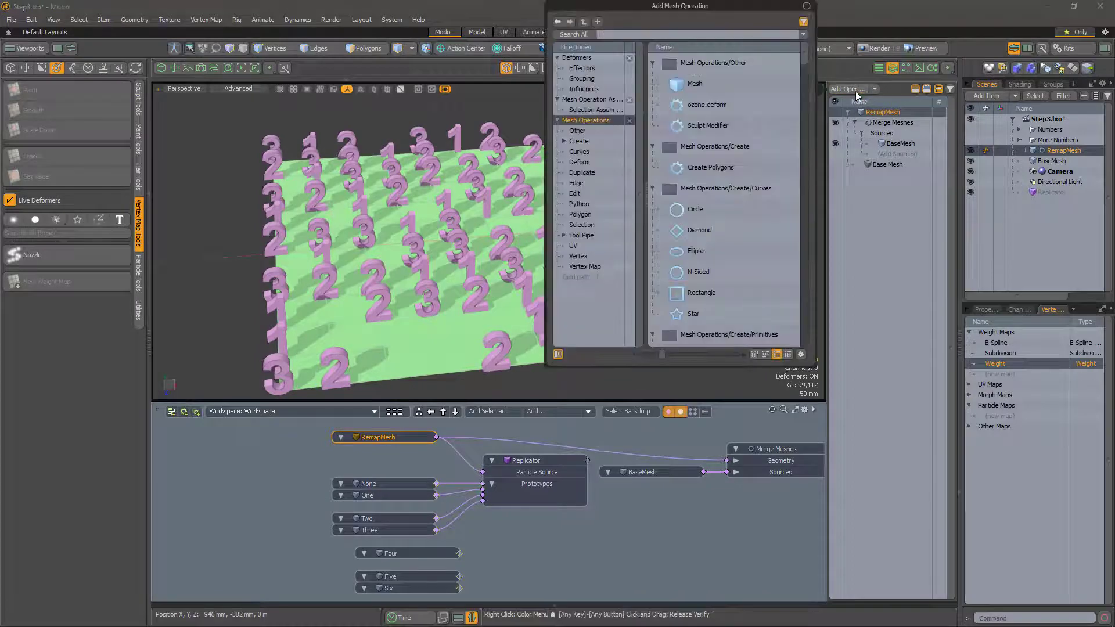
type("remap")
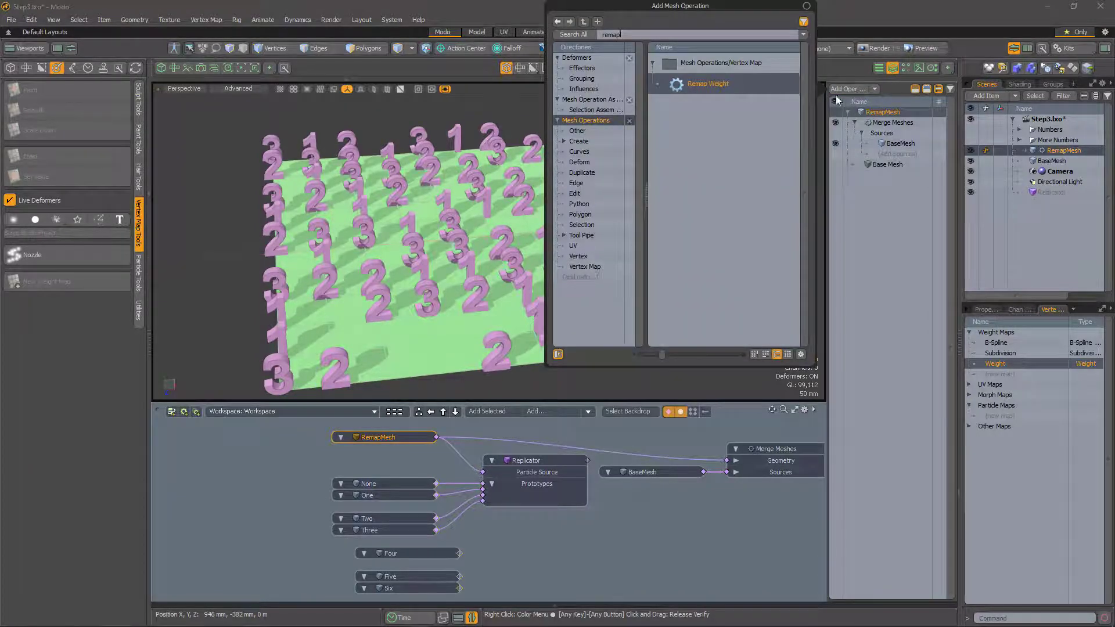
double_click(688, 84)
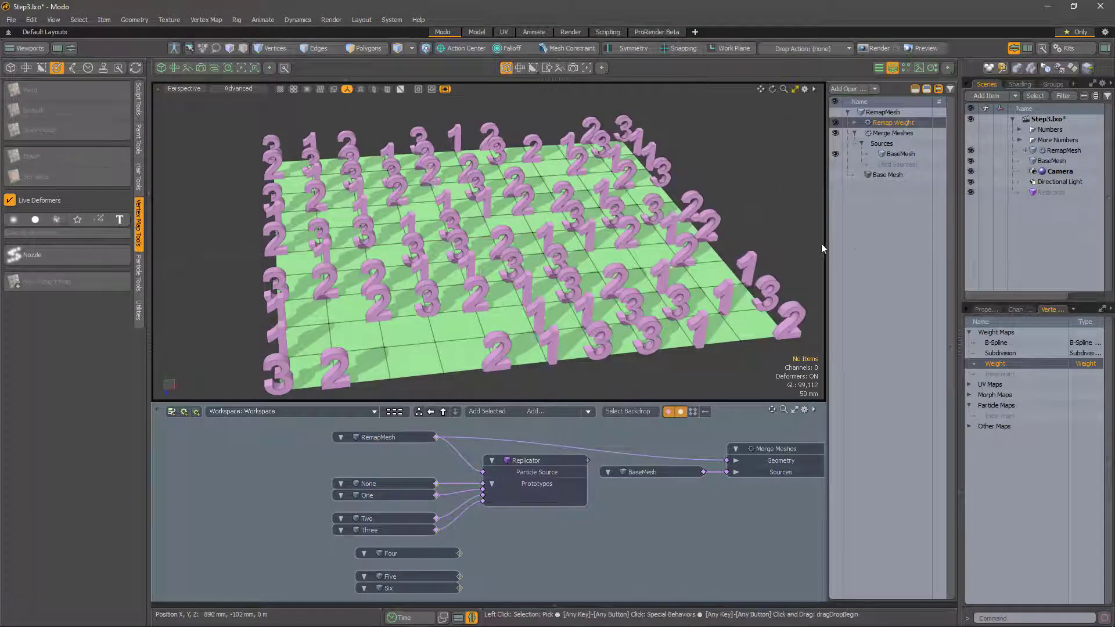
left_click(985, 309)
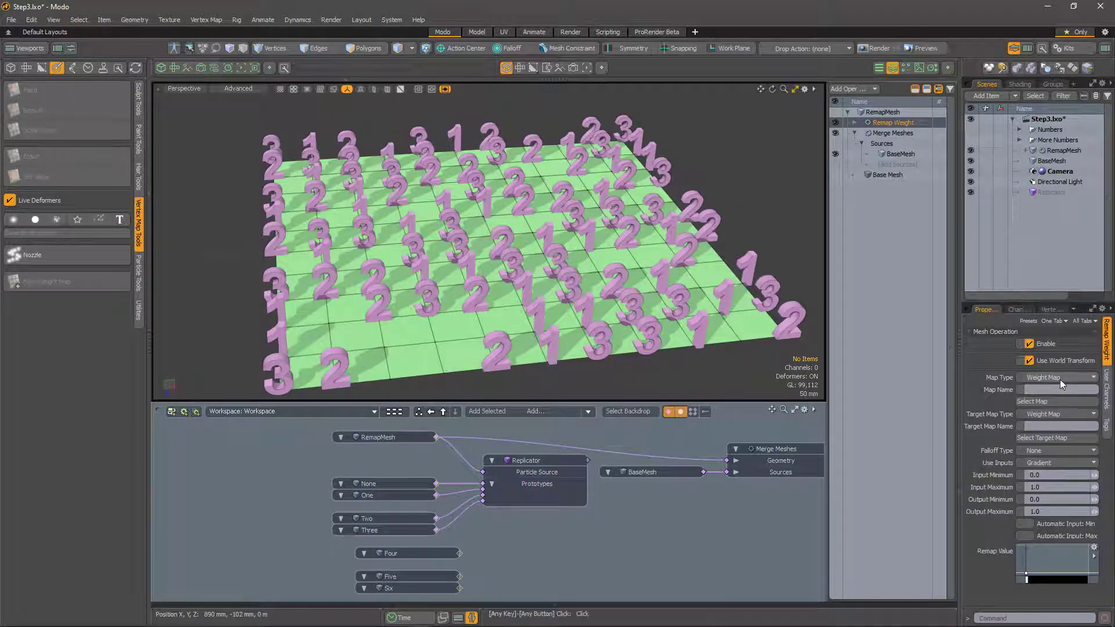
- Set Remap Weight's Map Name to Weight and Target Map Type to Particle Item
left_click(1038, 390)
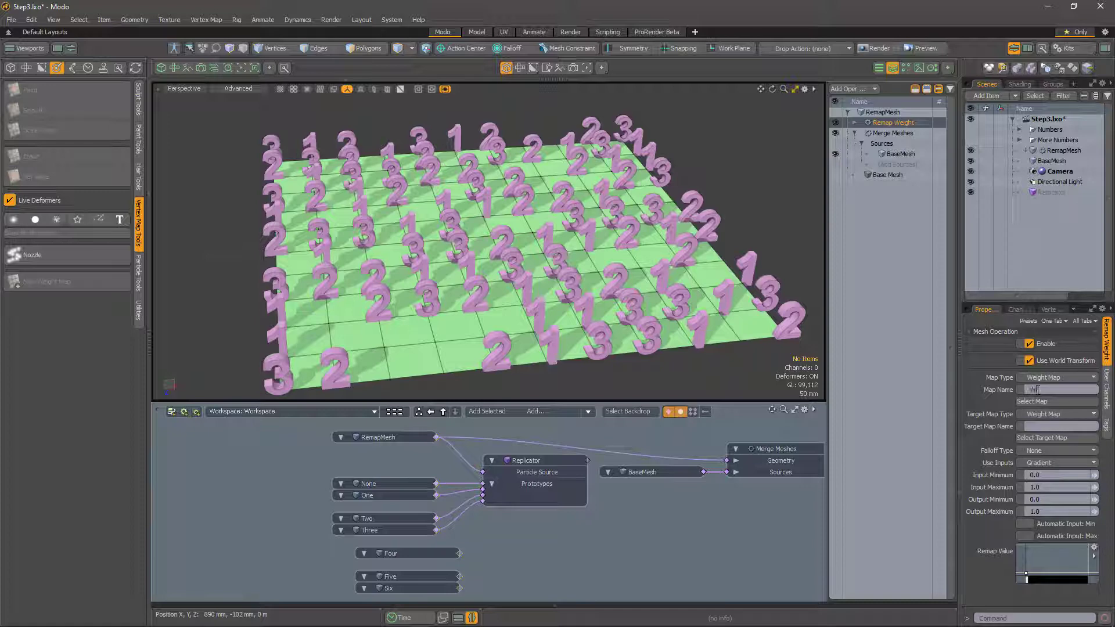
type("Weight")
left_click(1072, 416)
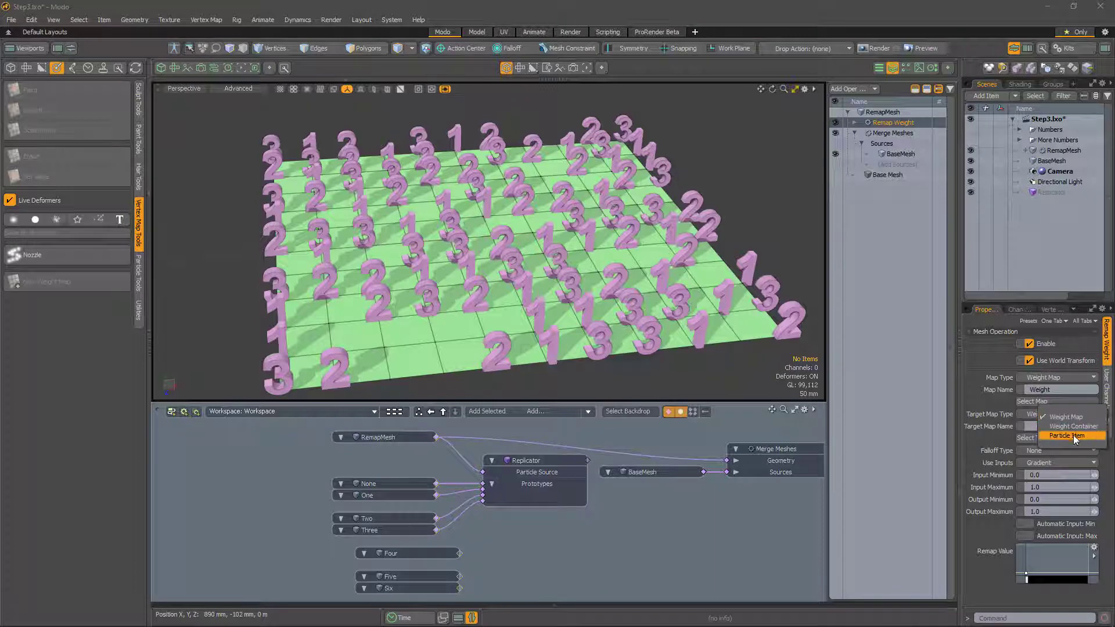
left_click(1073, 436)
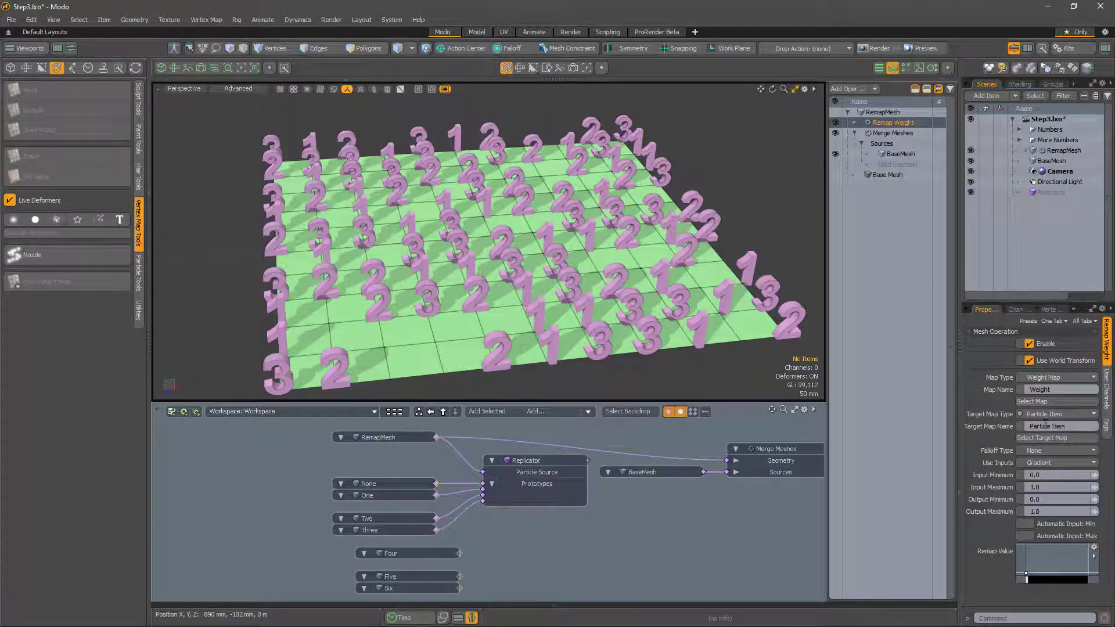
left_click(1057, 451)
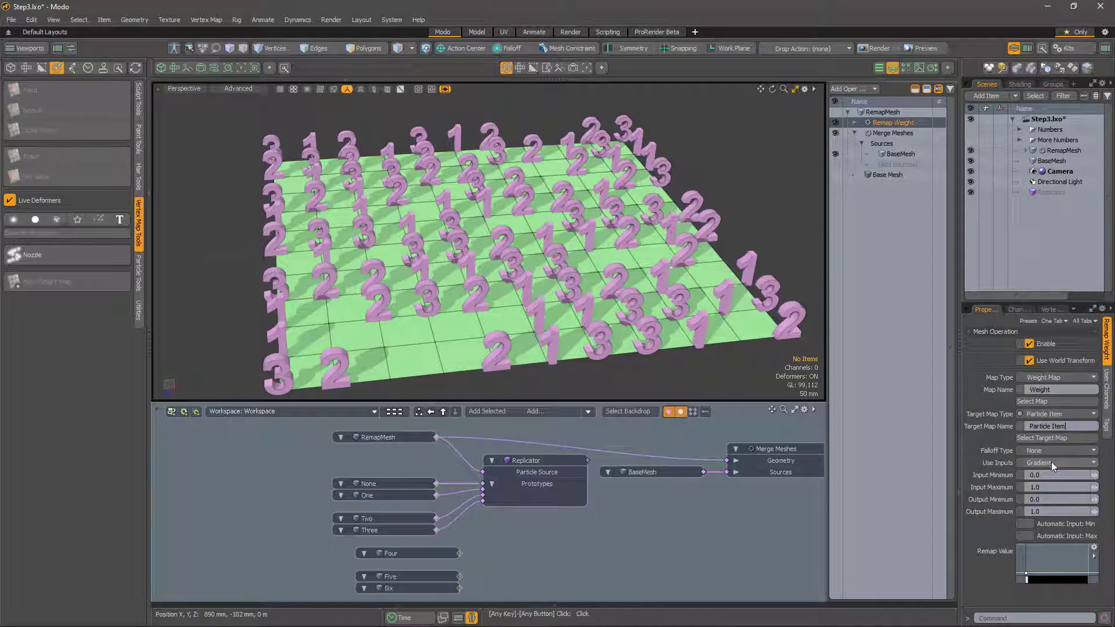
left_click(1054, 466)
left_click(1053, 463)
- Use the Inputs range with Input Maximum 0.03, then select BaseMesh
left_click(1051, 471)
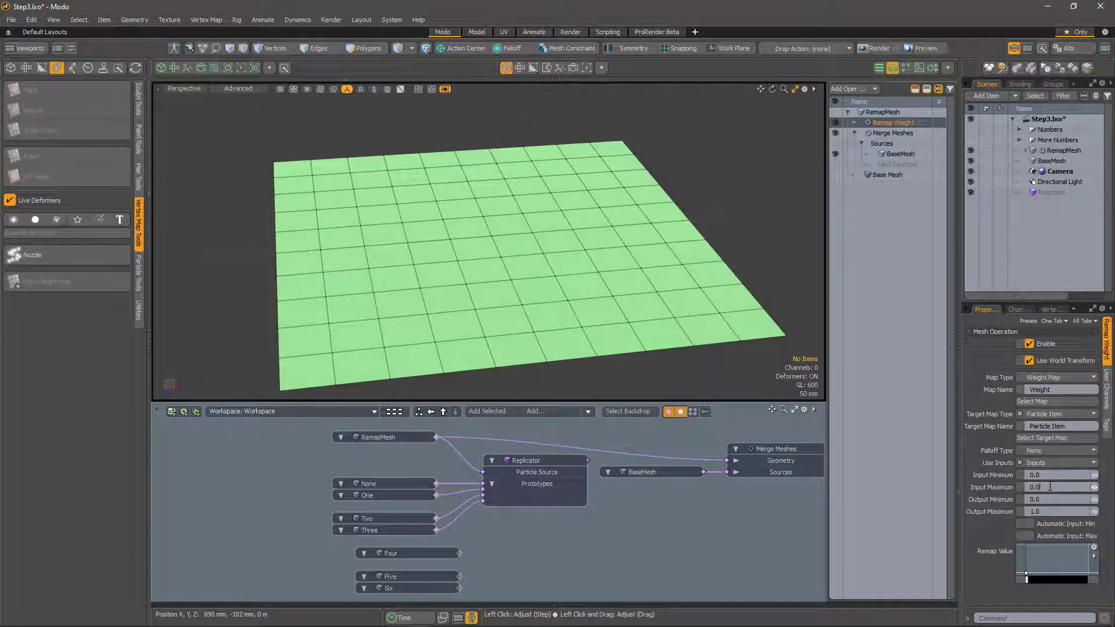
key("Tab")
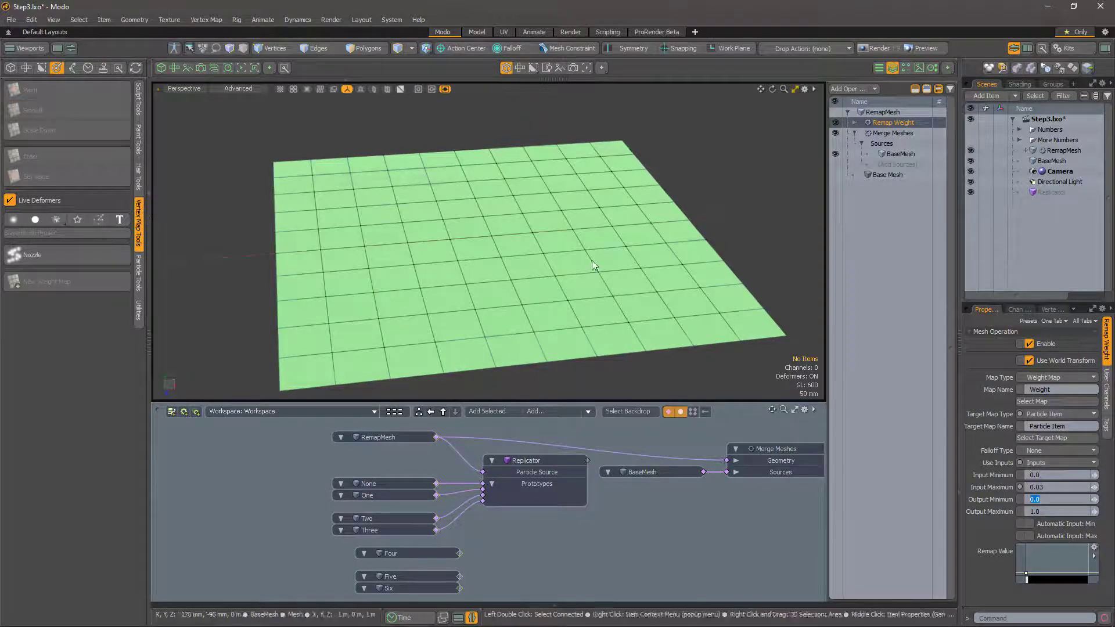
left_click(1051, 162)
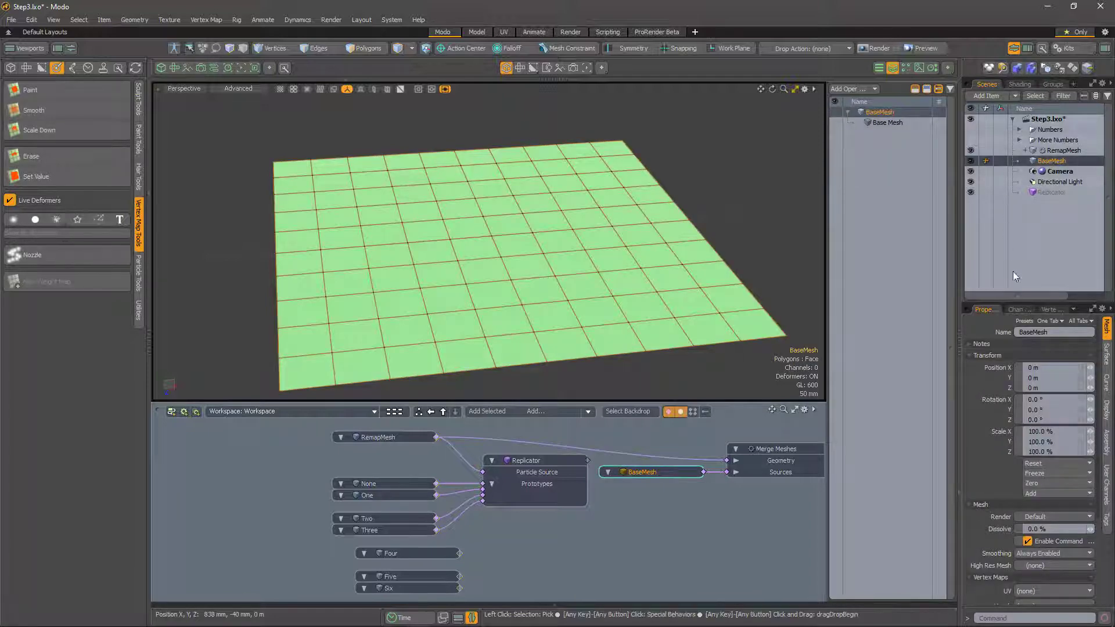
- Show the vertex maps, pick the Set Value brush, and stamp four 1% weight spots on the grid
left_click(1056, 311)
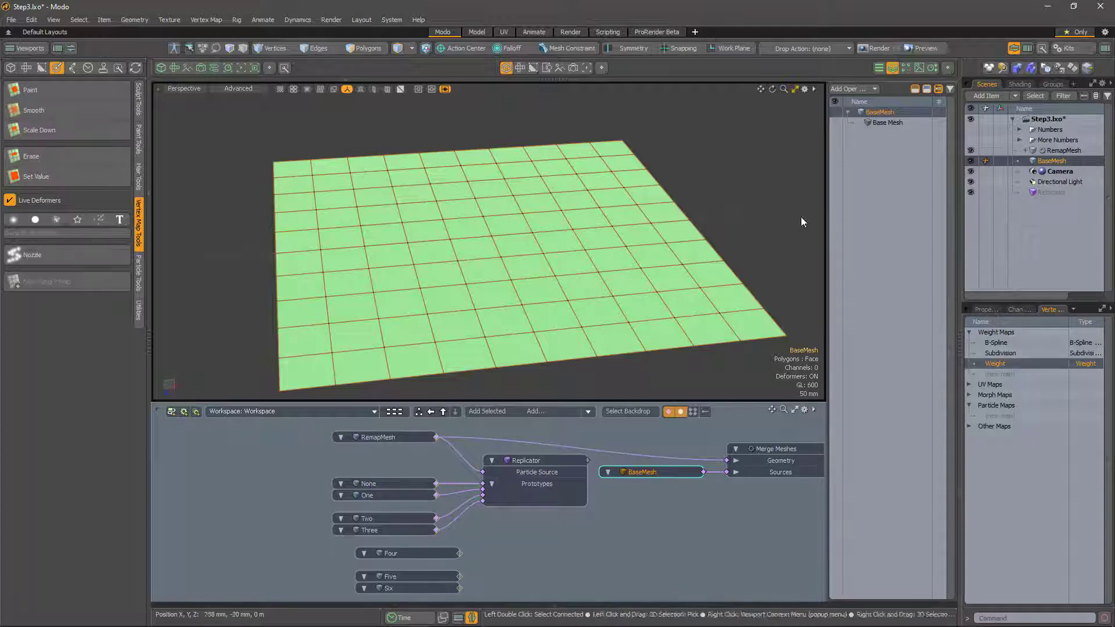
left_click(32, 176)
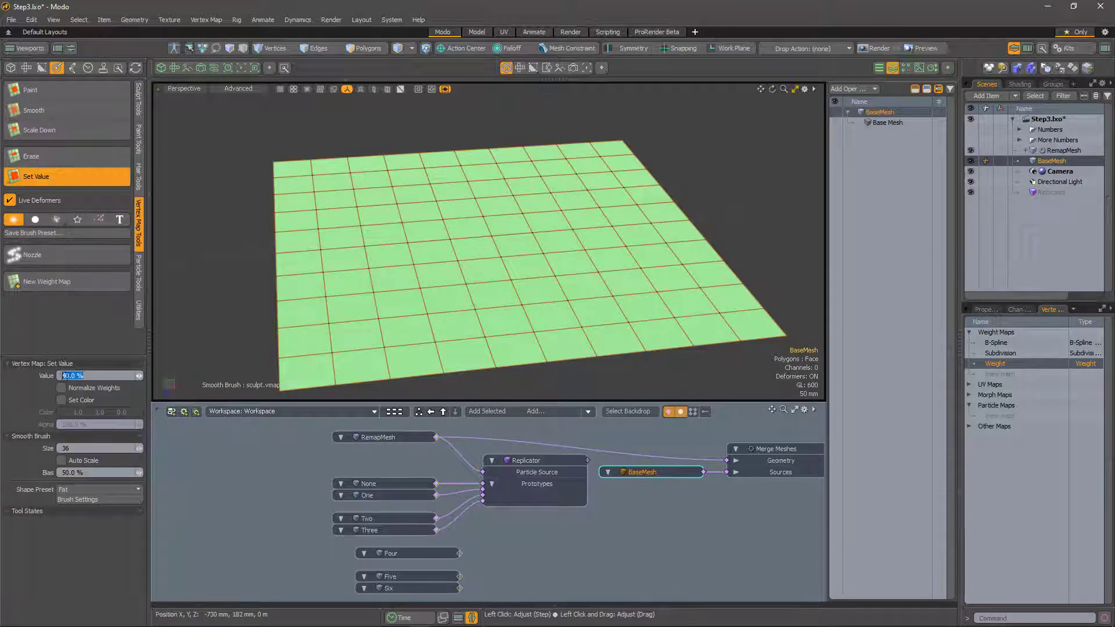
left_click(330, 321)
left_click(461, 260)
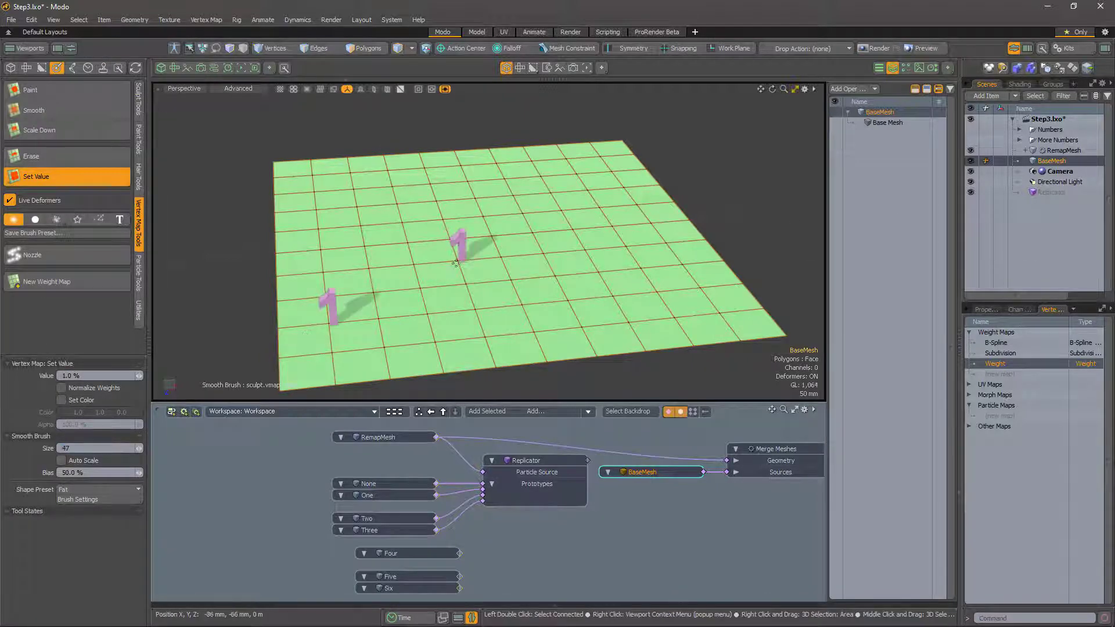
left_click(566, 208)
left_click(359, 203)
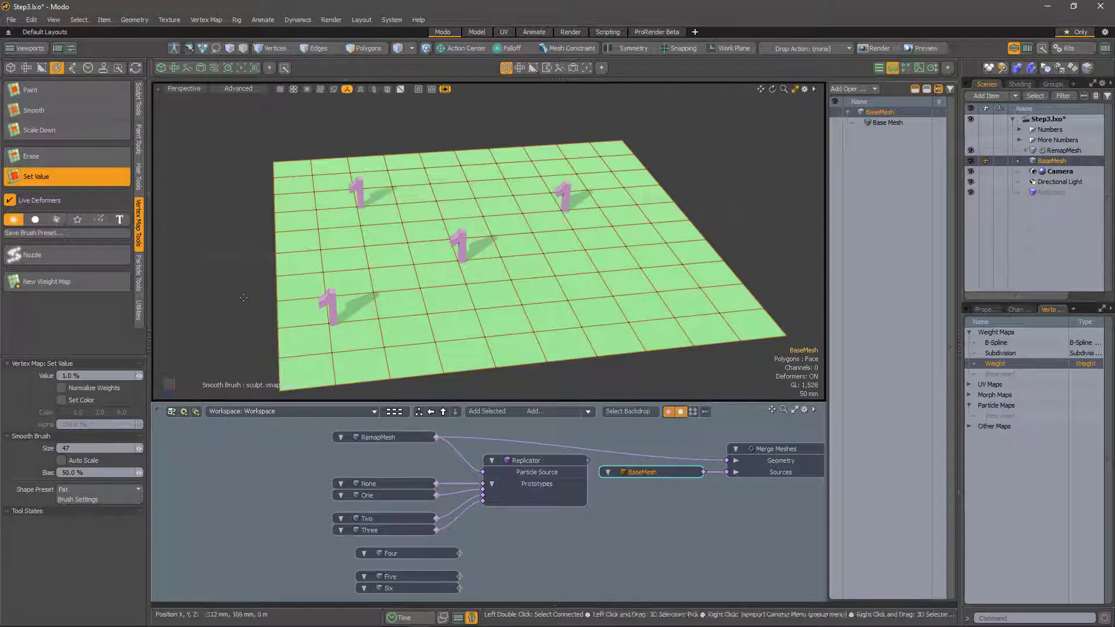
- Raise the brush value to 2% and stamp three 2% spots, including the grid's upper left
left_click(555, 272)
left_click(659, 288)
left_click(485, 331)
left_click(318, 229)
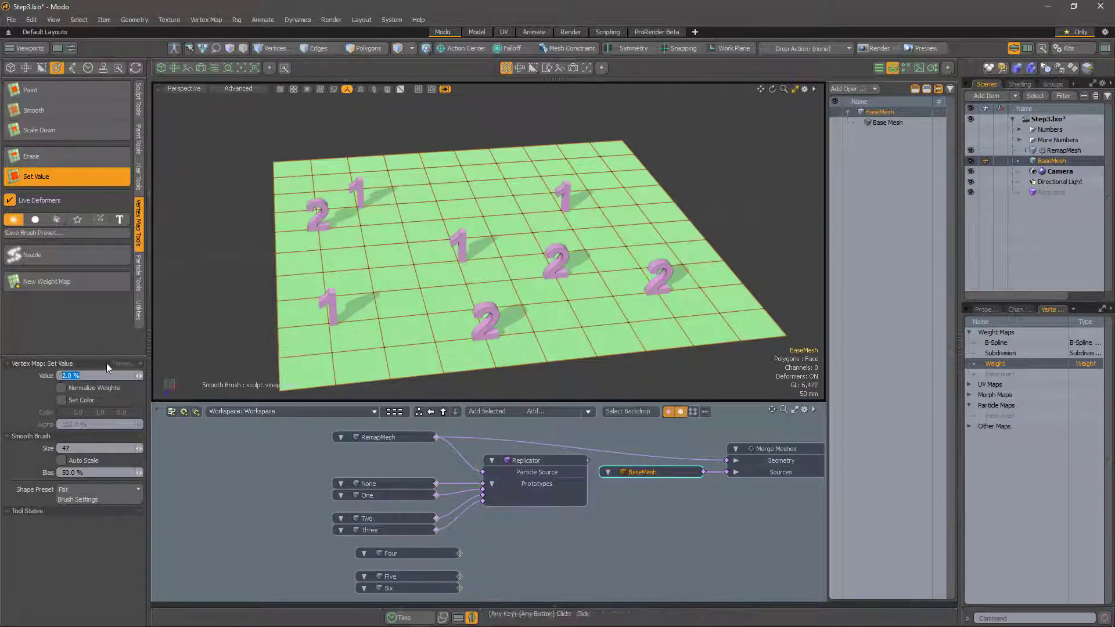
- Raise the brush value to 3% and stamp two 3% spots near the grid's top
left_click(620, 172)
left_click(502, 182)
left_click(429, 186)
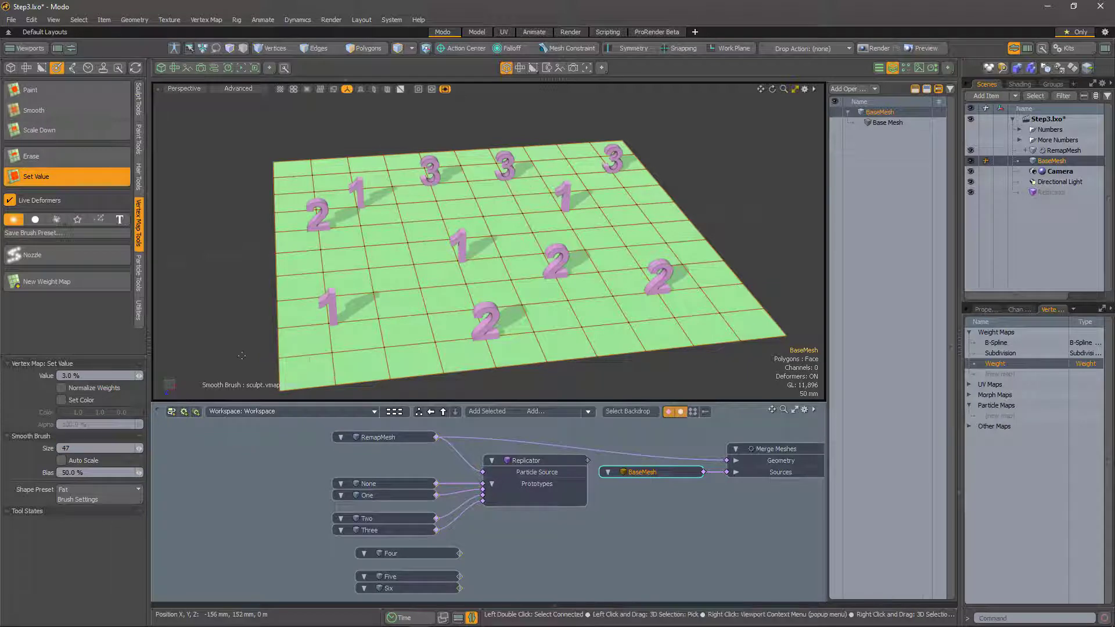
- Along the grid's lower edge, stamp one spot each at 1%, 2% and 3% brush value
left_click(67, 376)
type("1")
key("Tab")
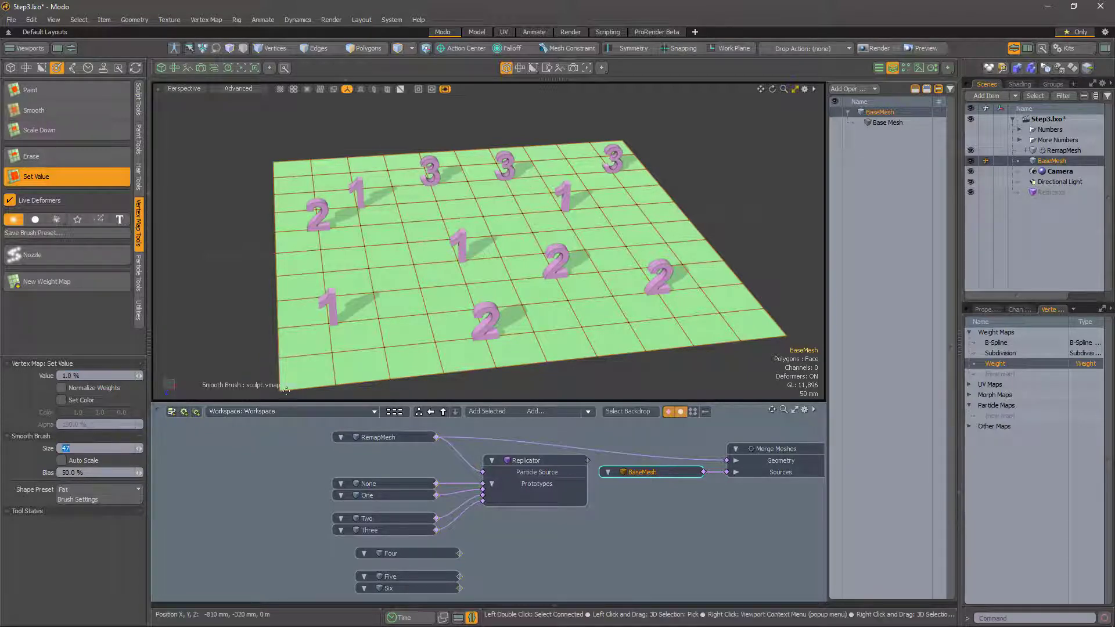
left_click(335, 381)
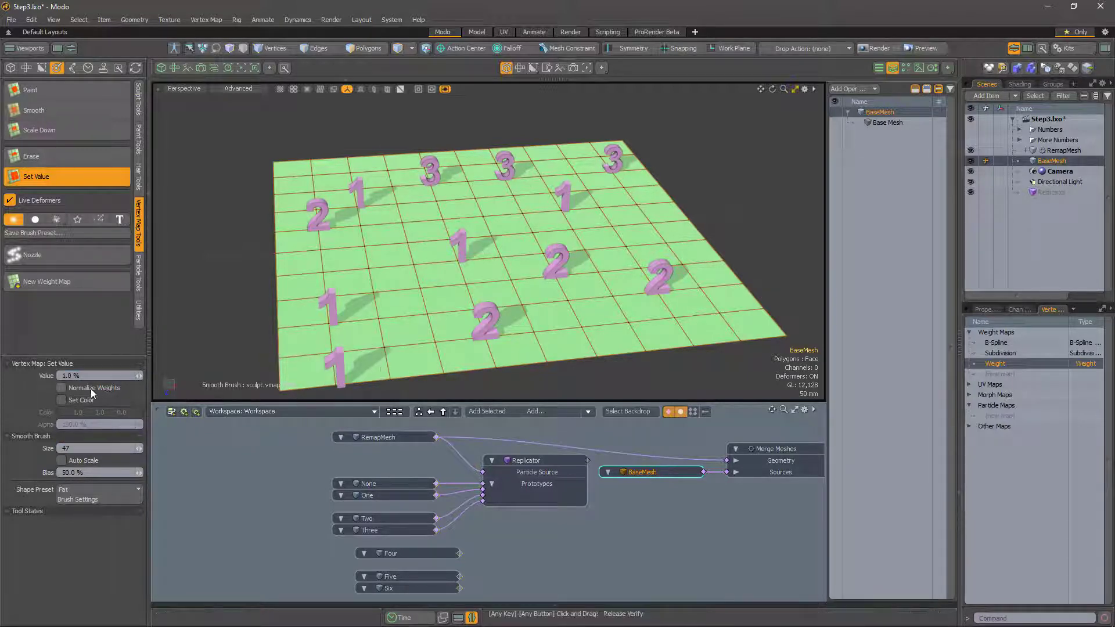
left_click(67, 375)
type("2")
left_click(383, 376)
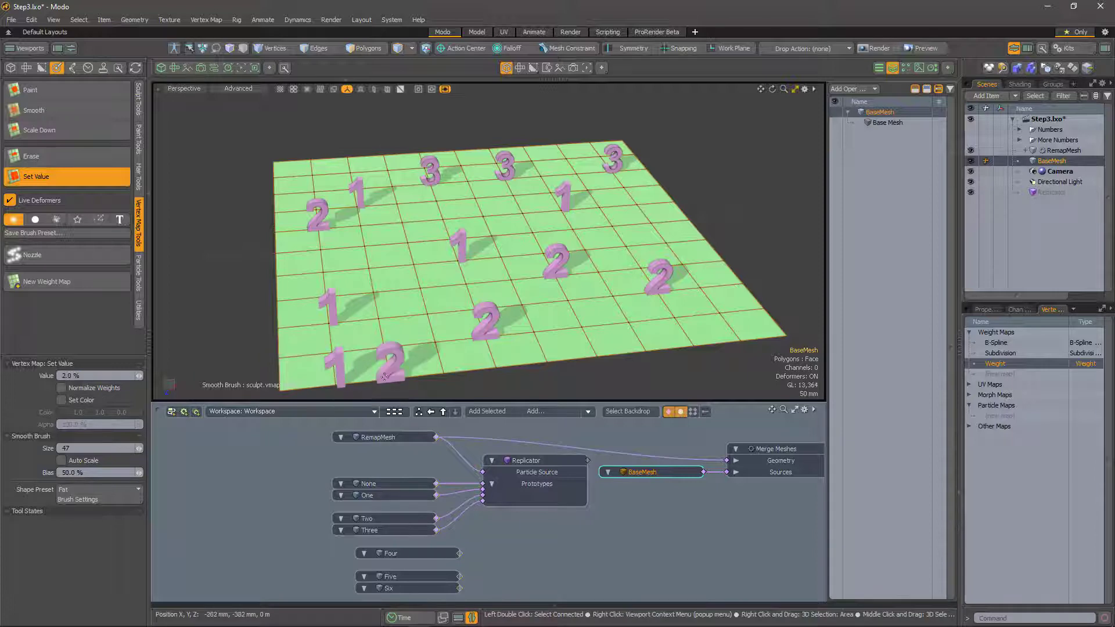
left_click(67, 376)
type("3")
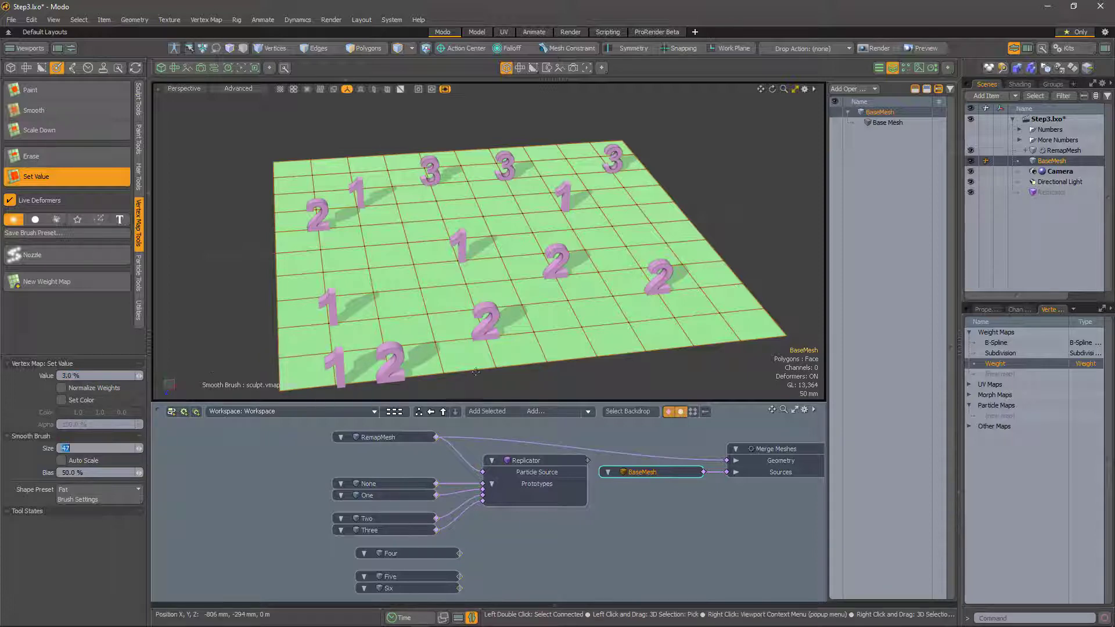
left_click(444, 371)
- Wire the Four through Seven number prototypes into the Replicator's Prototypes input
left_click_drag(520, 368, 545, 379, "alt")
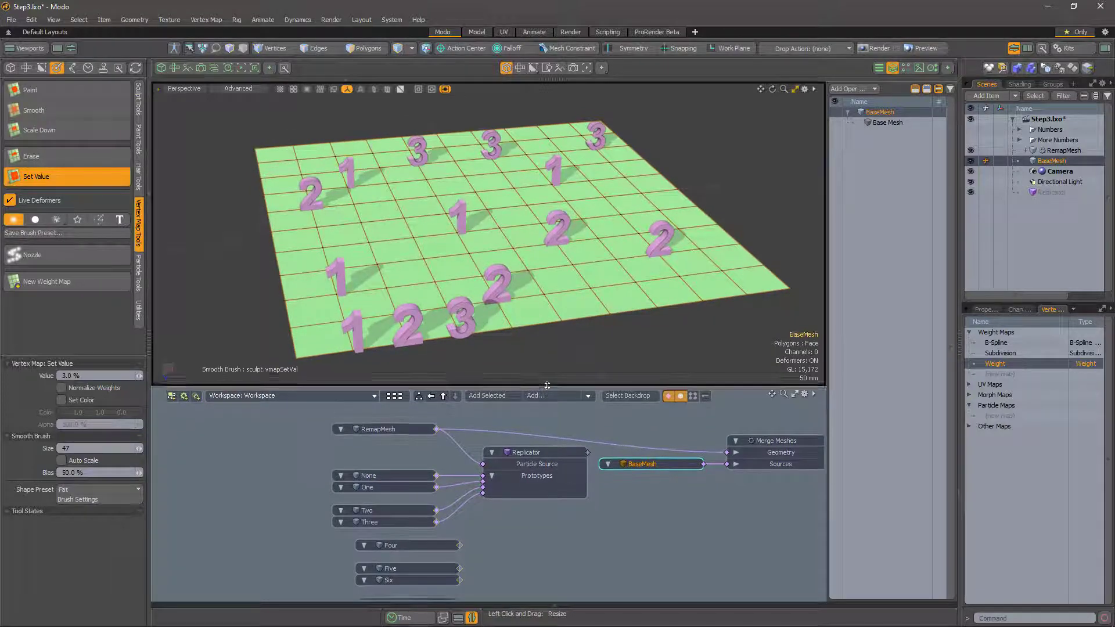
left_click_drag(460, 541, 488, 493)
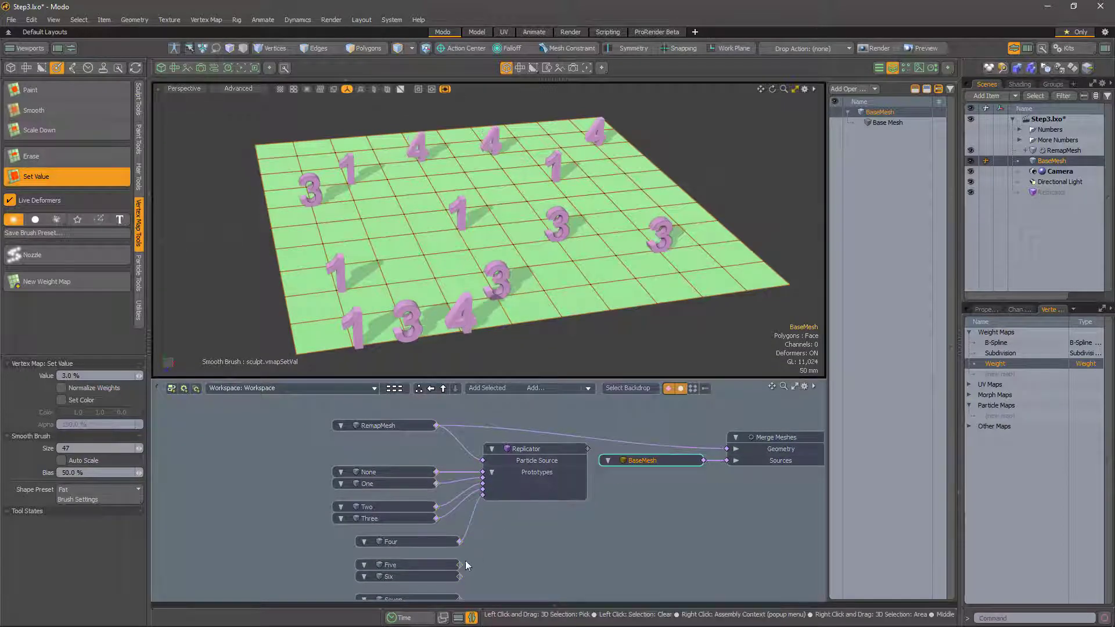
left_click_drag(459, 564, 489, 504)
left_click_drag(475, 594, 490, 512)
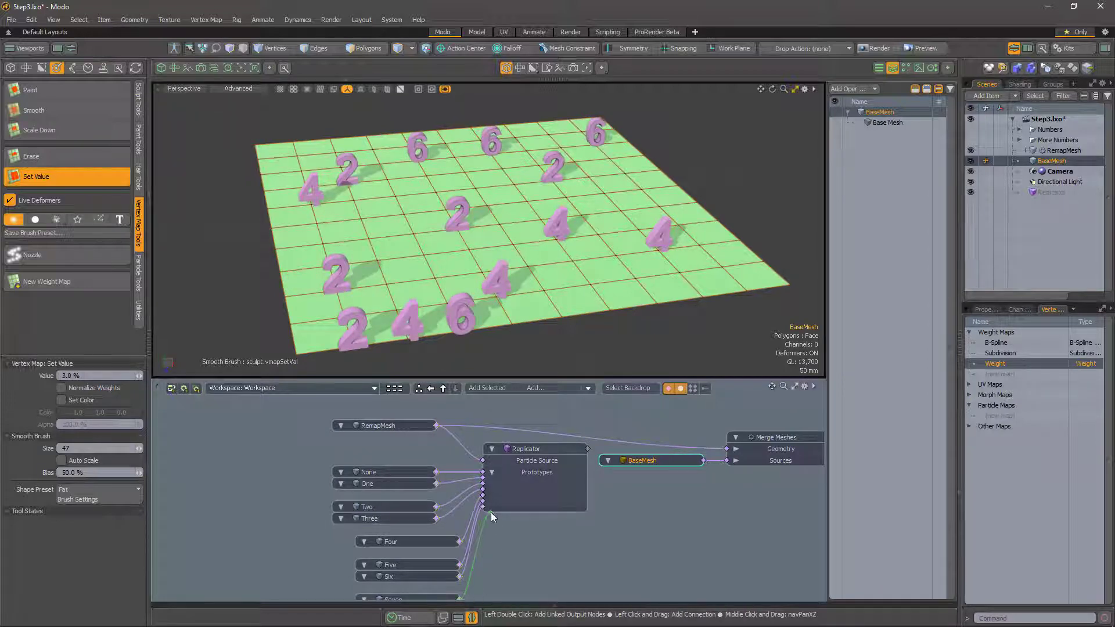
- Set the Remap Weight operation's Input Maximum to 0.07
left_click(1056, 151)
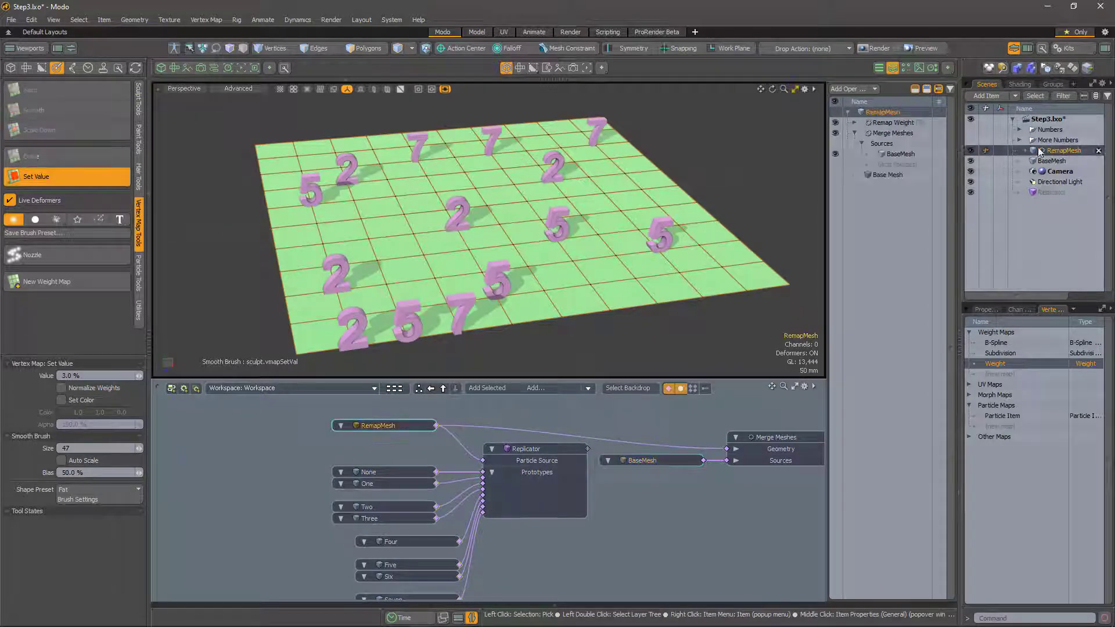
left_click(891, 124)
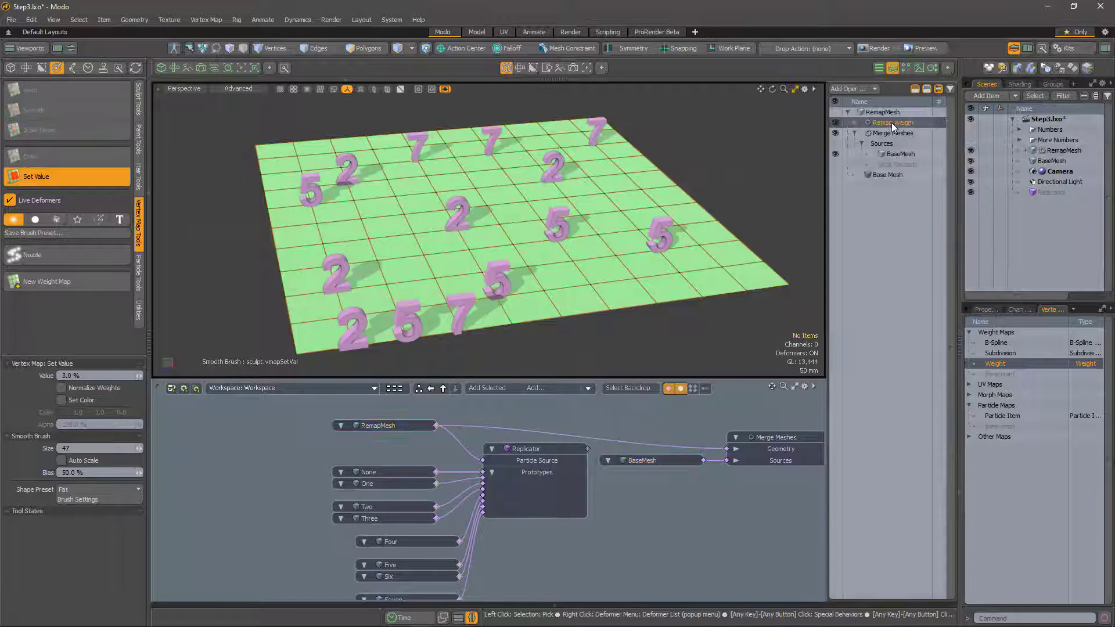
left_click(985, 308)
left_click(1050, 488)
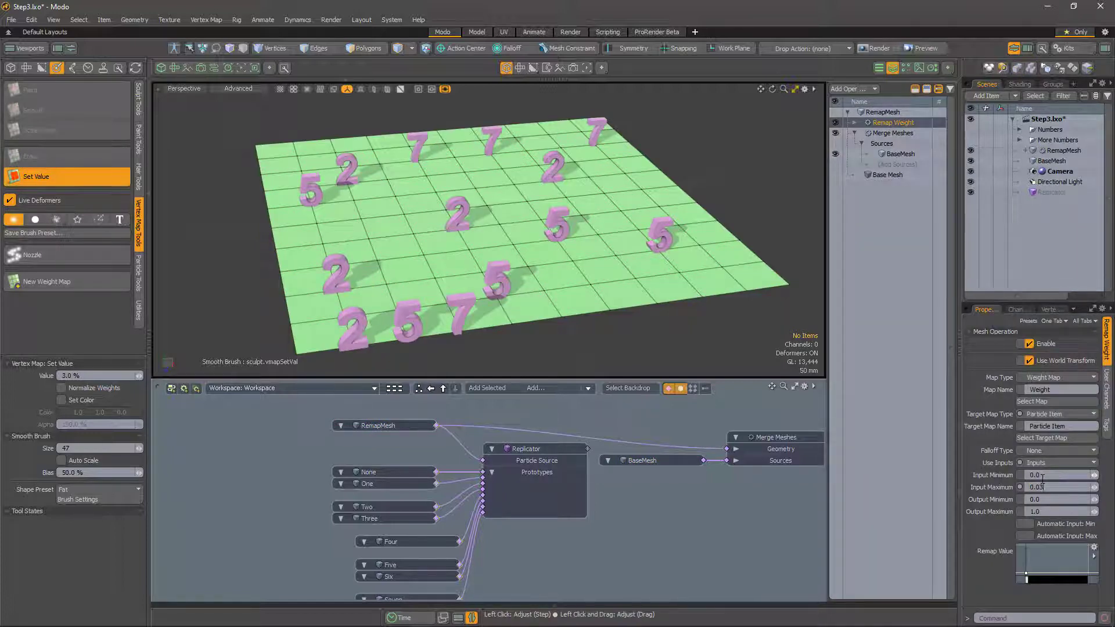
key("Tab")
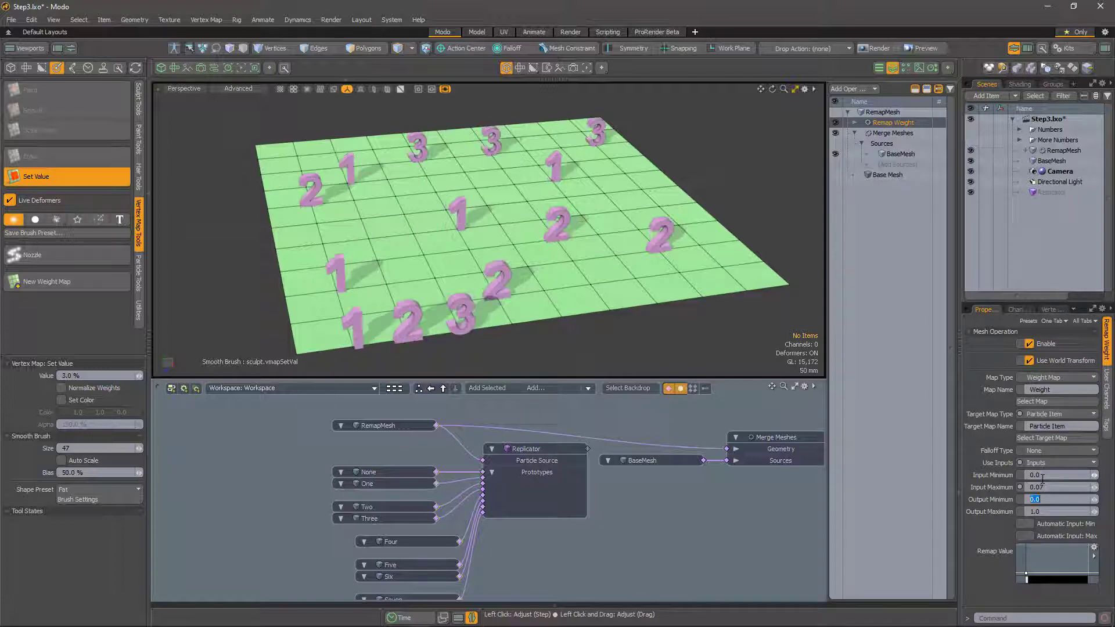
- Orbit to a lower view and set the Set Value brush to 4%
left_click_drag(525, 273, 546, 286, "alt")
left_click(93, 376)
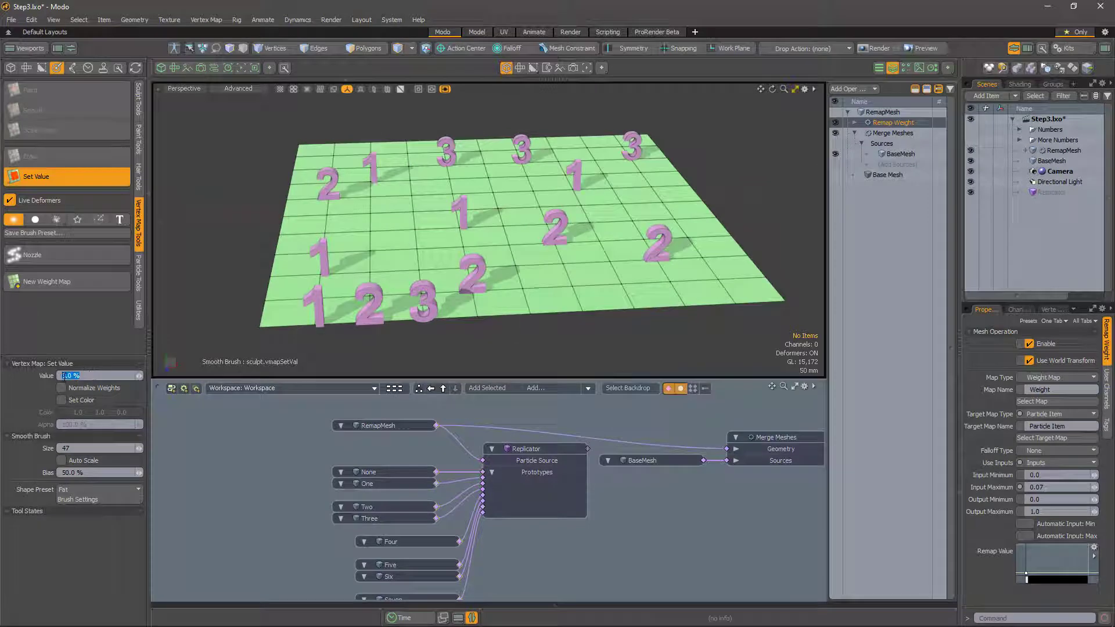
type("4")
key("Return")
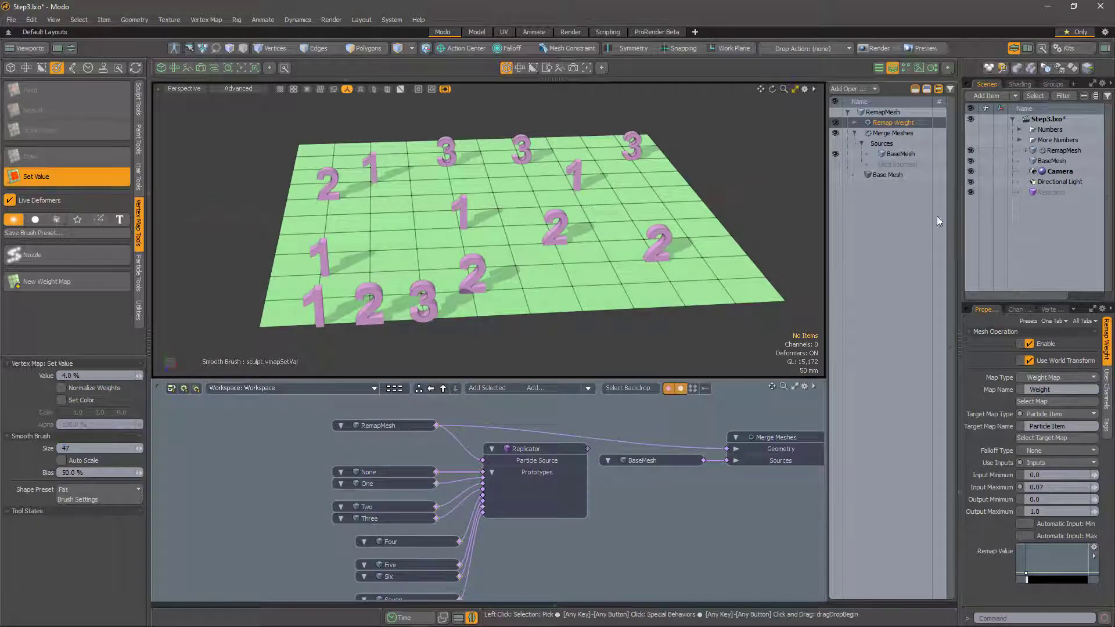
- Select BaseMesh in the Scenes list to show its mesh properties for more weight painting
left_click(1052, 161)
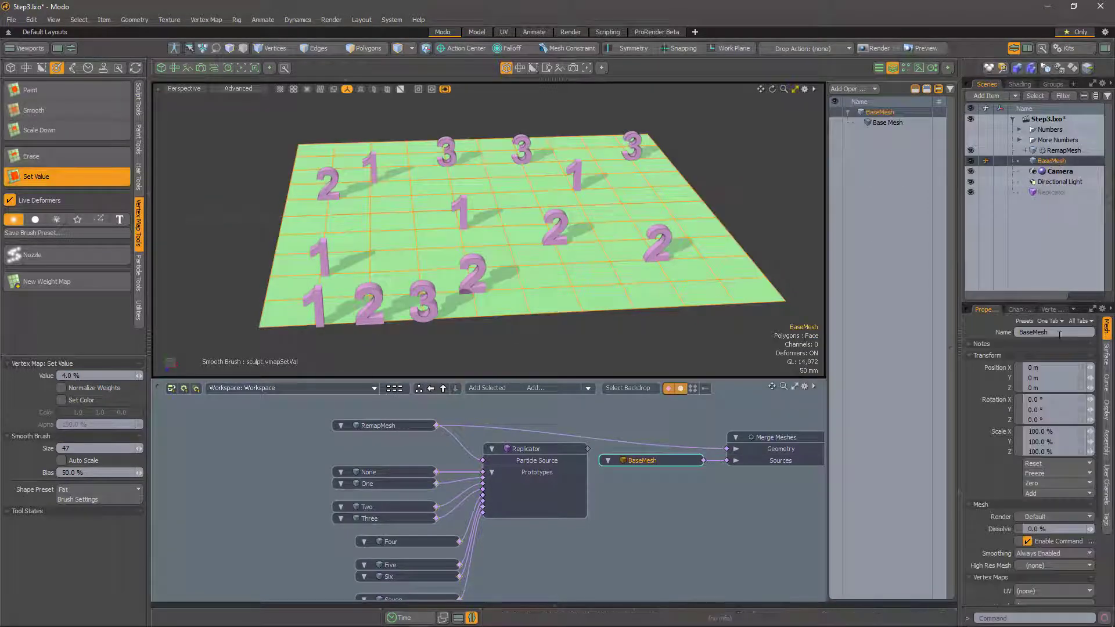